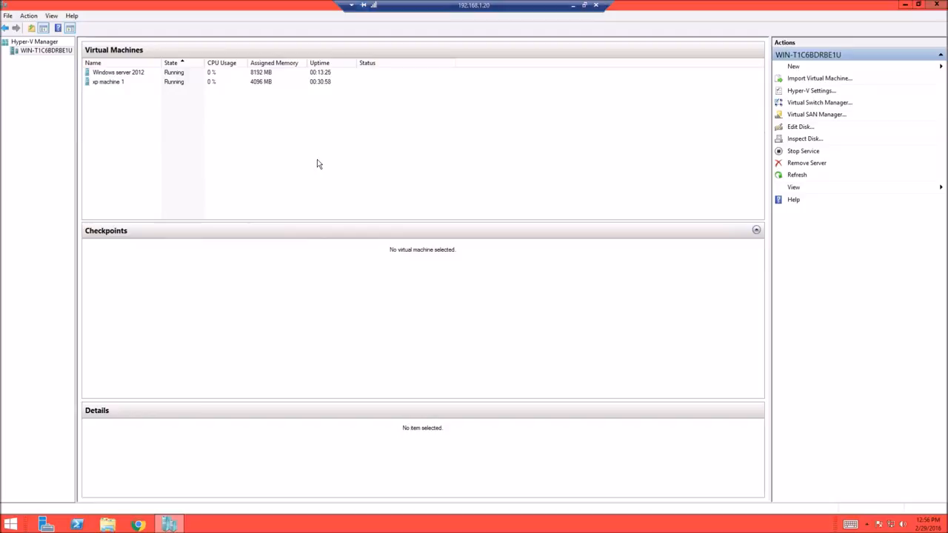
double_click(315, 6)
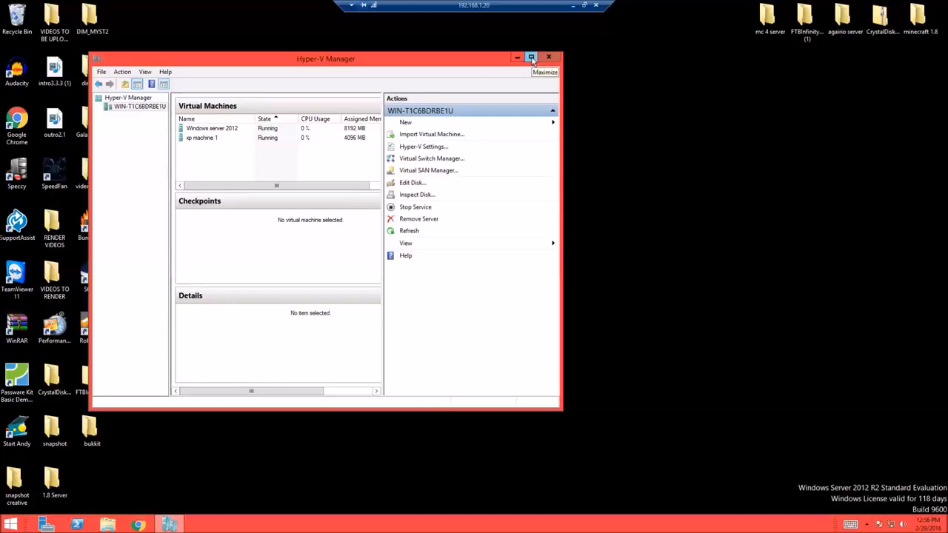
left_click(531, 58)
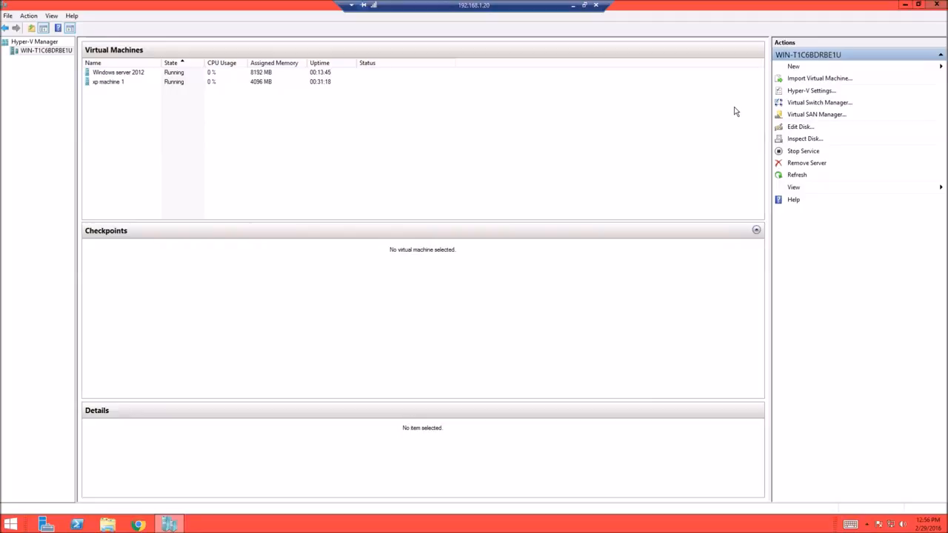
Step: Start creating a new virtual machine and name it Youtube
left_click(794, 68)
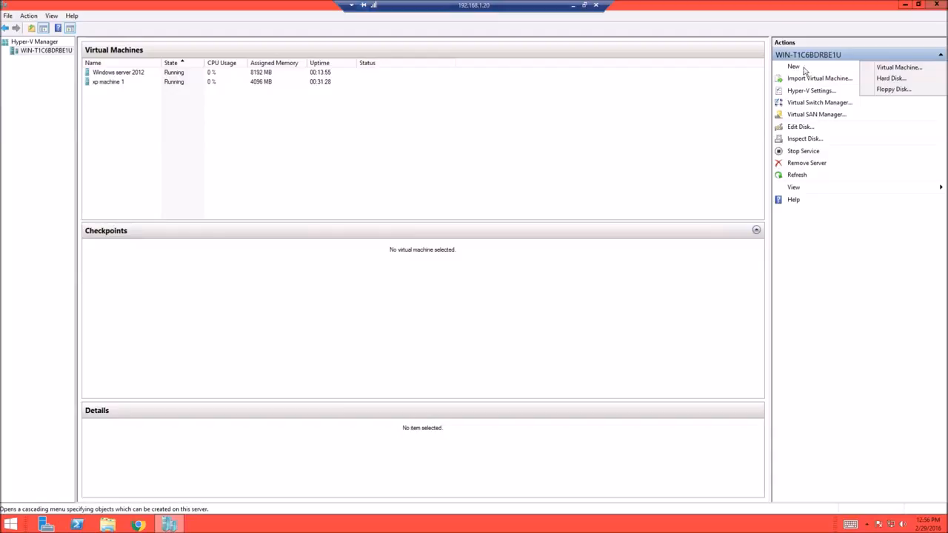
left_click(924, 69)
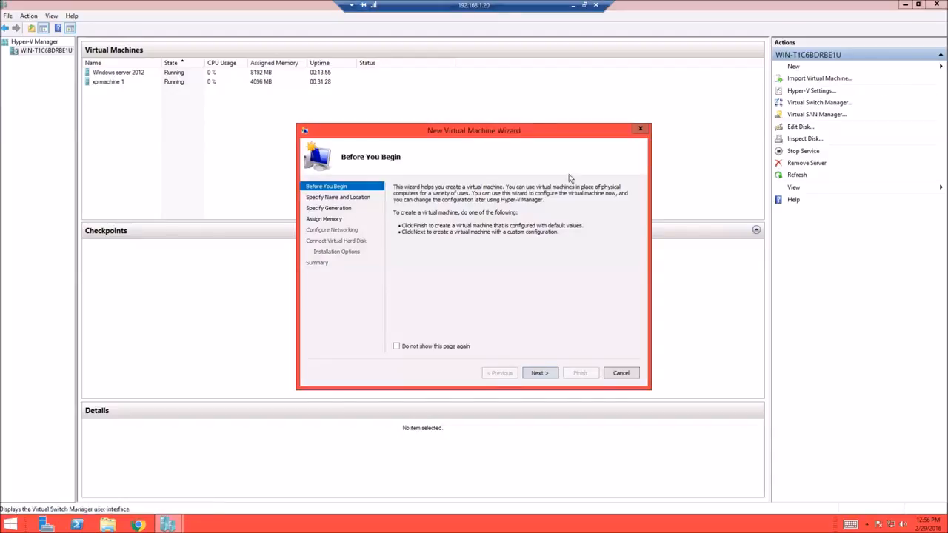
left_click(541, 373)
key("BackSpace")
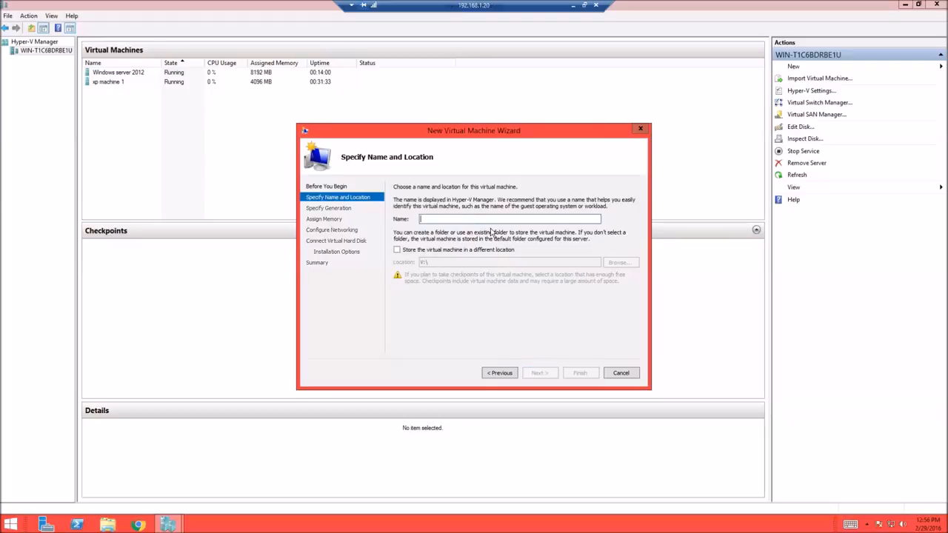
type("Youutbe")
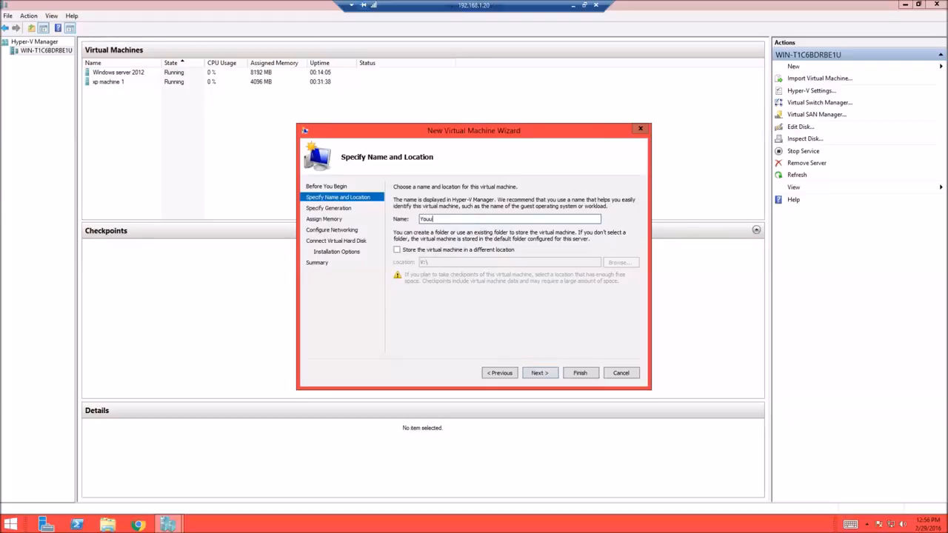
key("BackSpace")
key("BackSpace")
key("BackSpace")
key("BackSpace")
type("utube")
Step: Store the virtual machine in a different location, on the Computer Backup (B:) drive
left_click(397, 250)
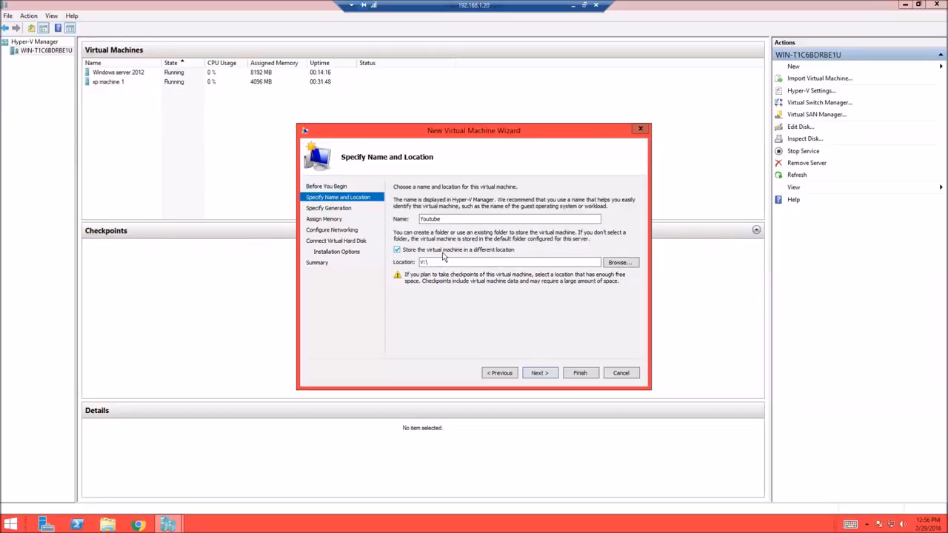
left_click(614, 263)
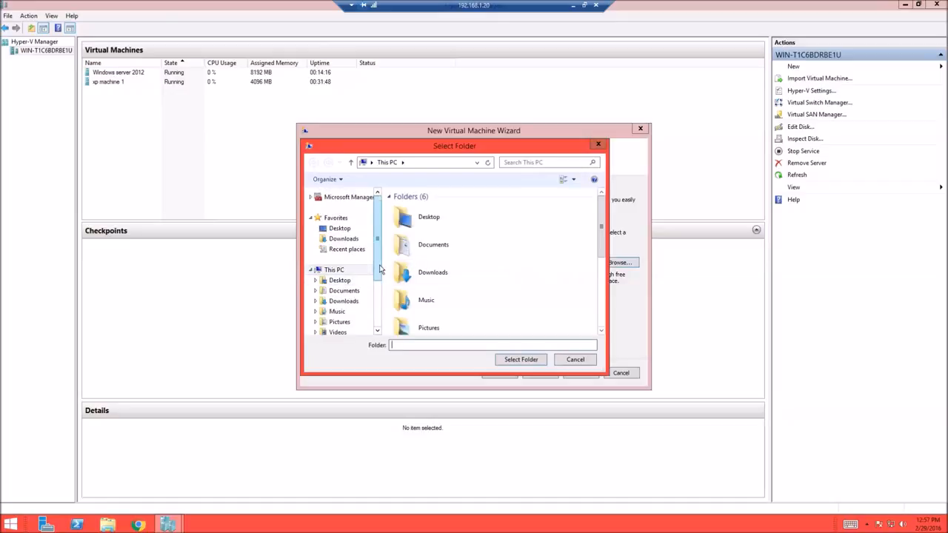
scroll(377, 265, "down", 2)
left_click(358, 298)
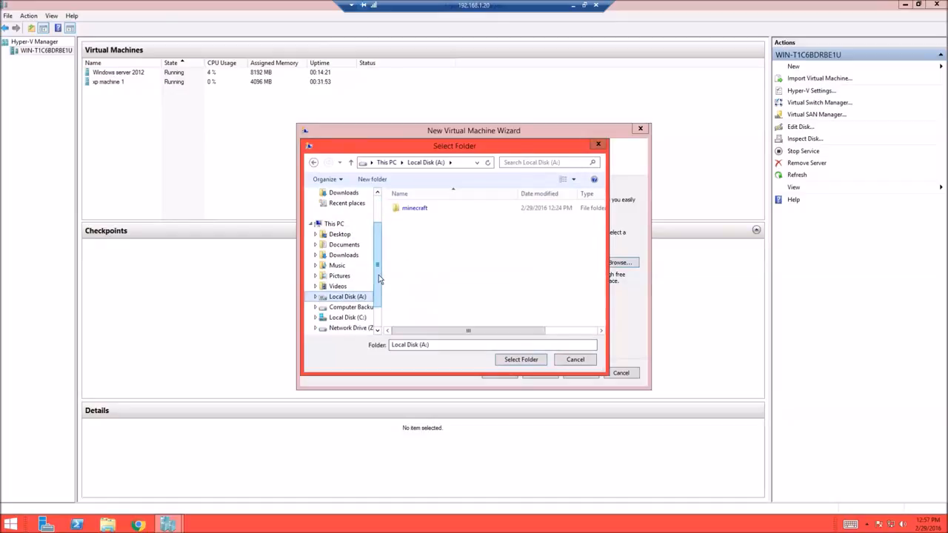
scroll(376, 297, "down", 1)
left_click(351, 287)
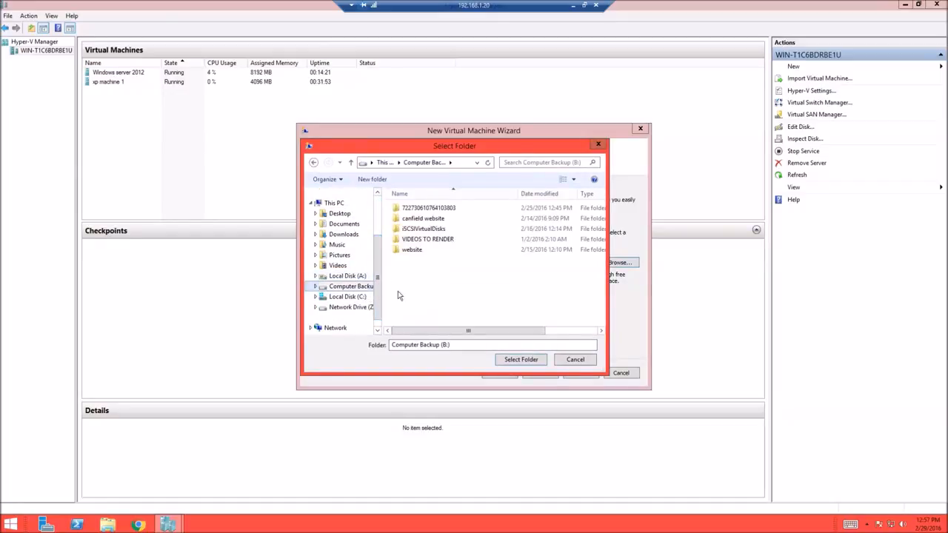
left_click(526, 360)
left_click(466, 262)
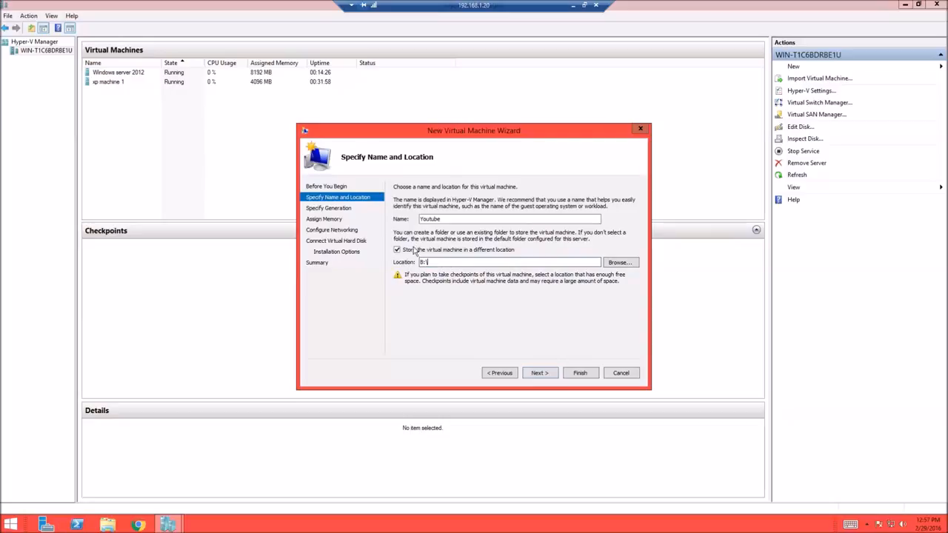
left_click(540, 373)
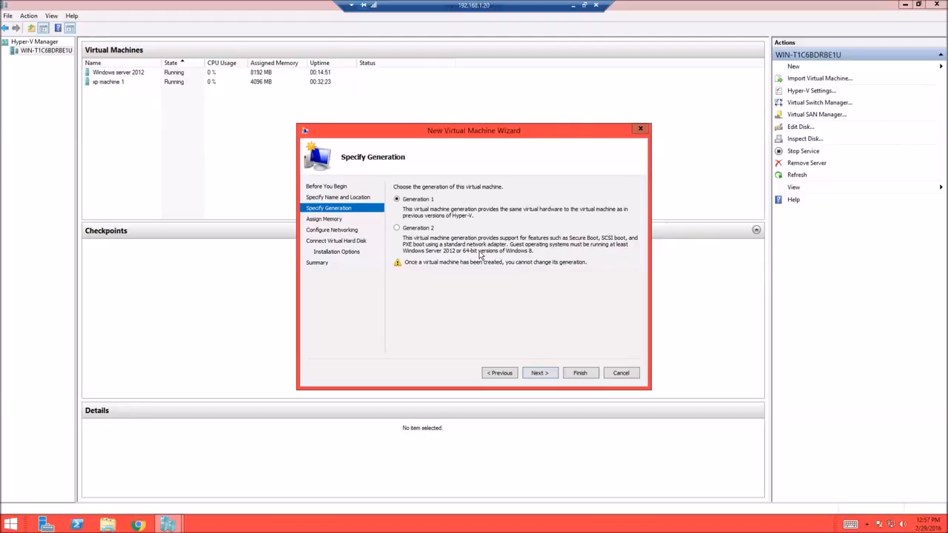
Step: Keep Generation 1 for the virtual machine and assign 4092 MB of startup memory
left_click(539, 373)
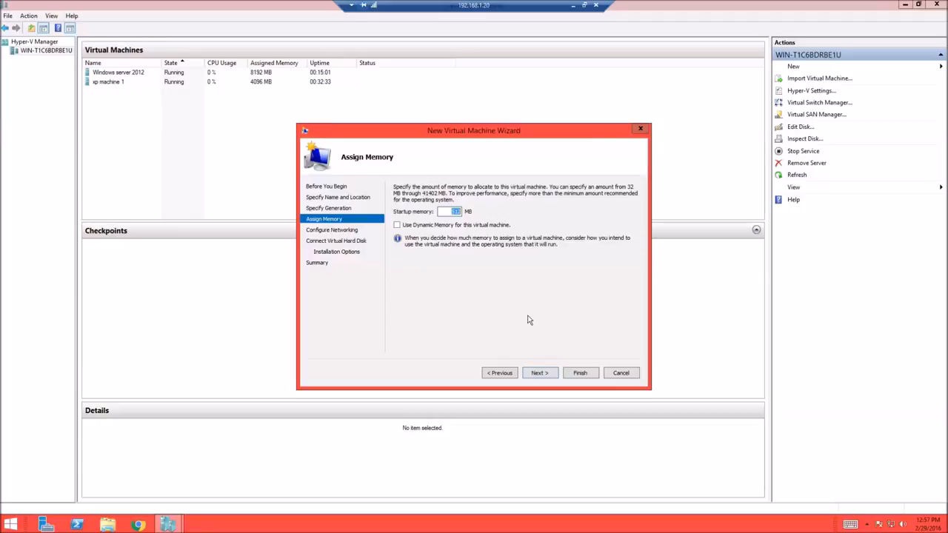
key("BackSpace")
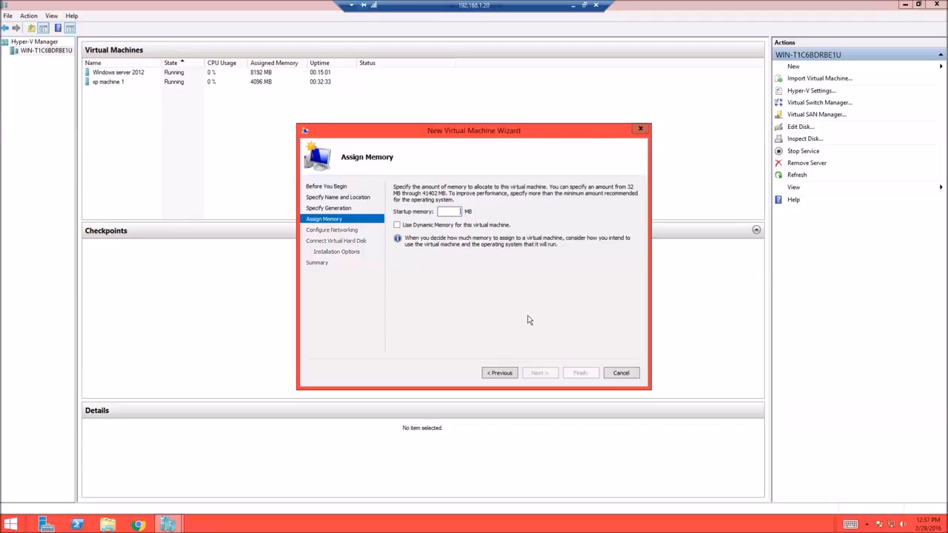
type("4")
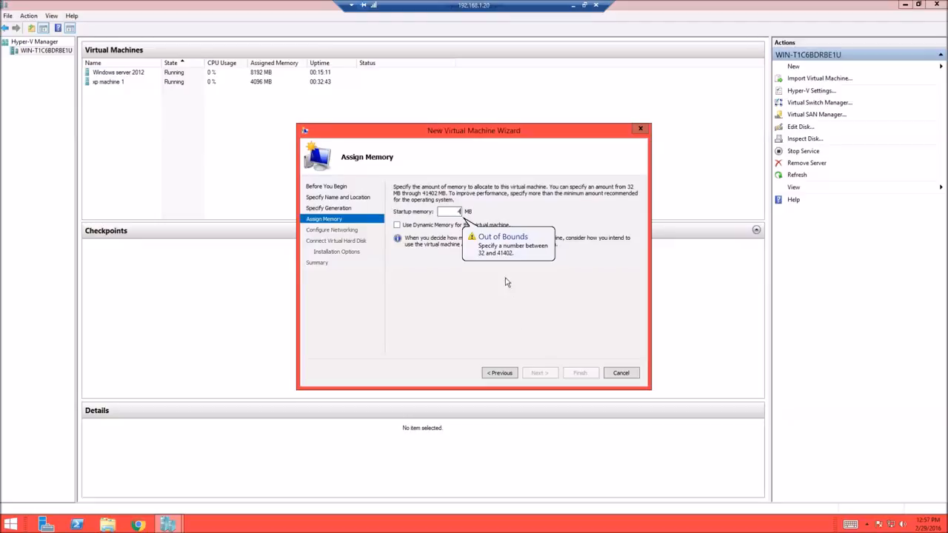
type("092")
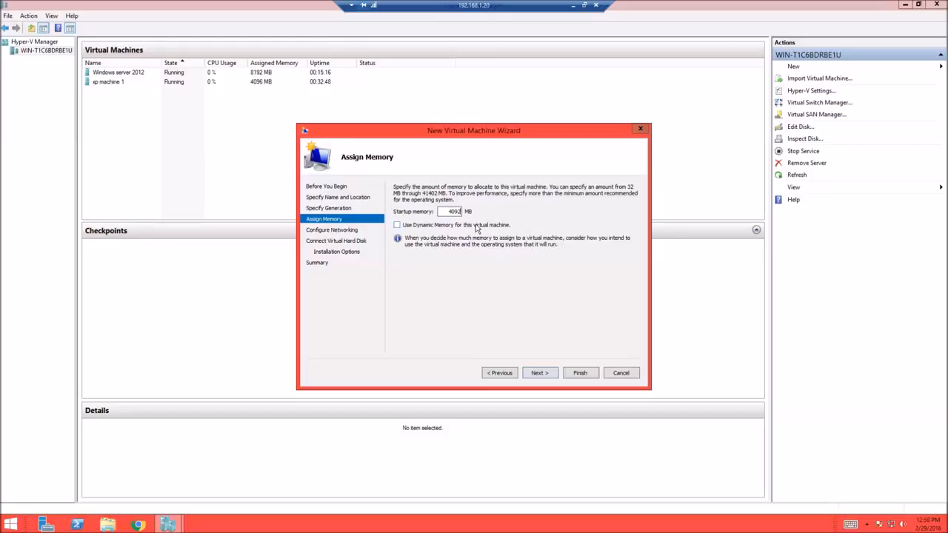
left_click(540, 373)
Step: Connect the virtual machine's network adapter to New Virtual Switch
left_click(477, 206)
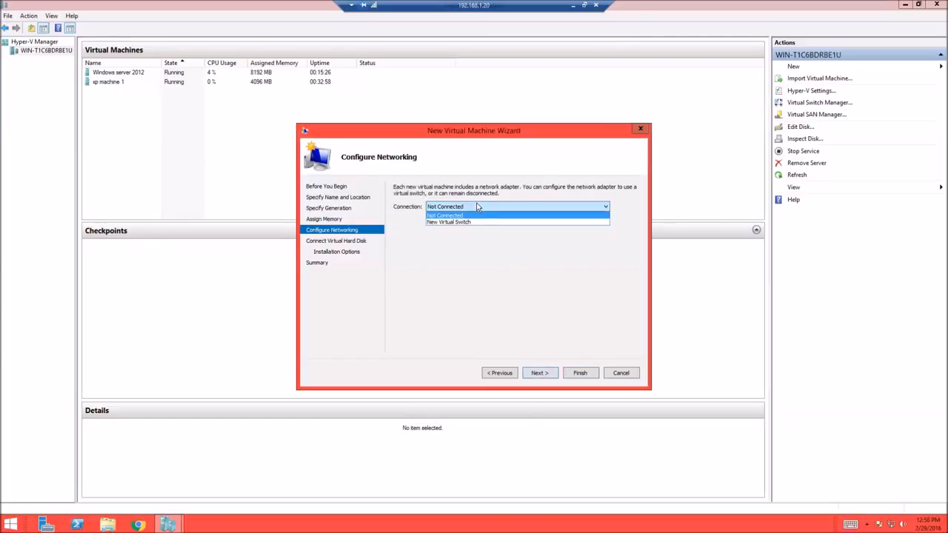
left_click(479, 206)
left_click(478, 206)
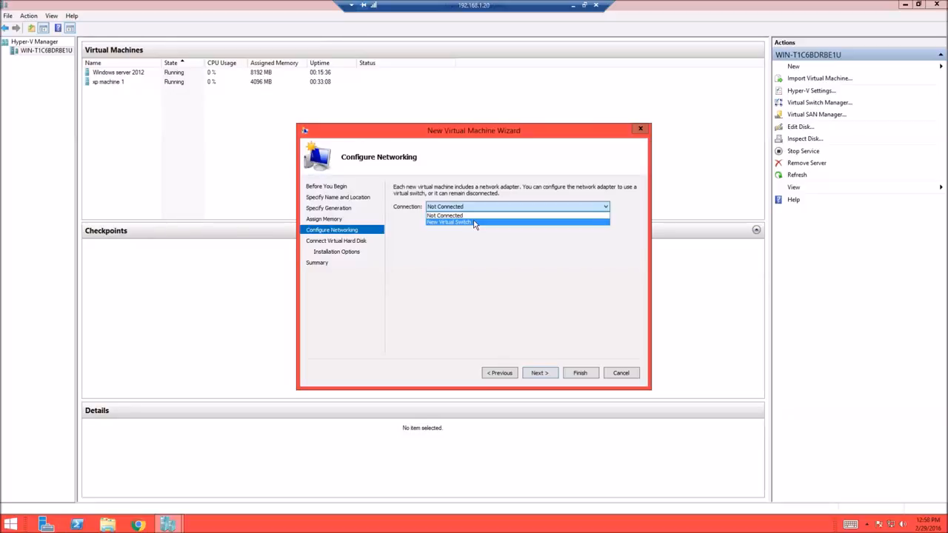
left_click(472, 222)
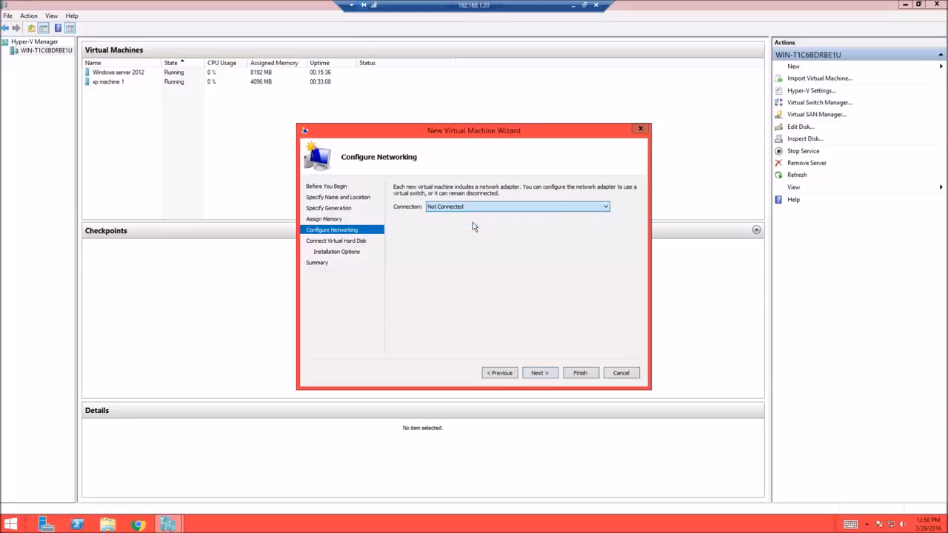
left_click(530, 373)
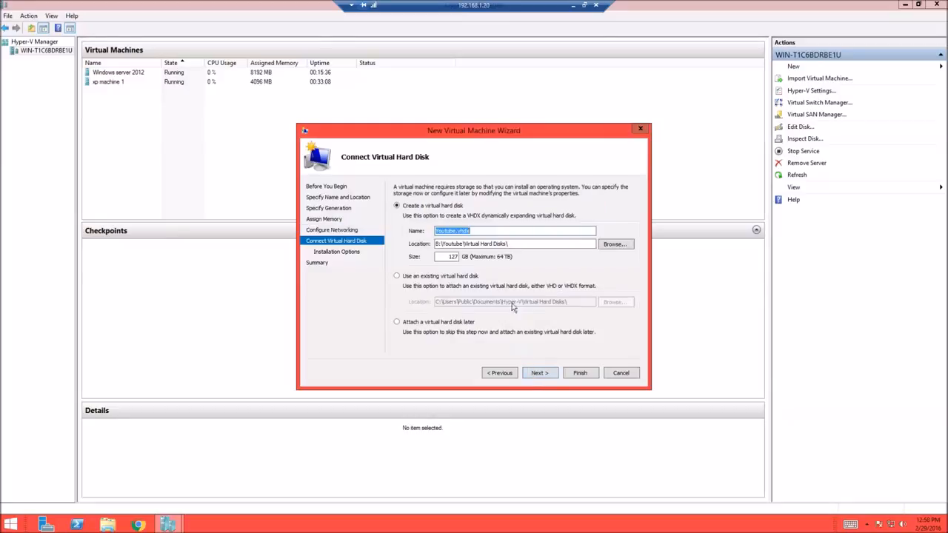
Step: Create a virtual hard disk named Youtube11.vhdx with a size of 20 GB
left_click(456, 230)
type("11")
double_click(448, 257)
key("BackSpace")
type("20")
left_click(546, 376)
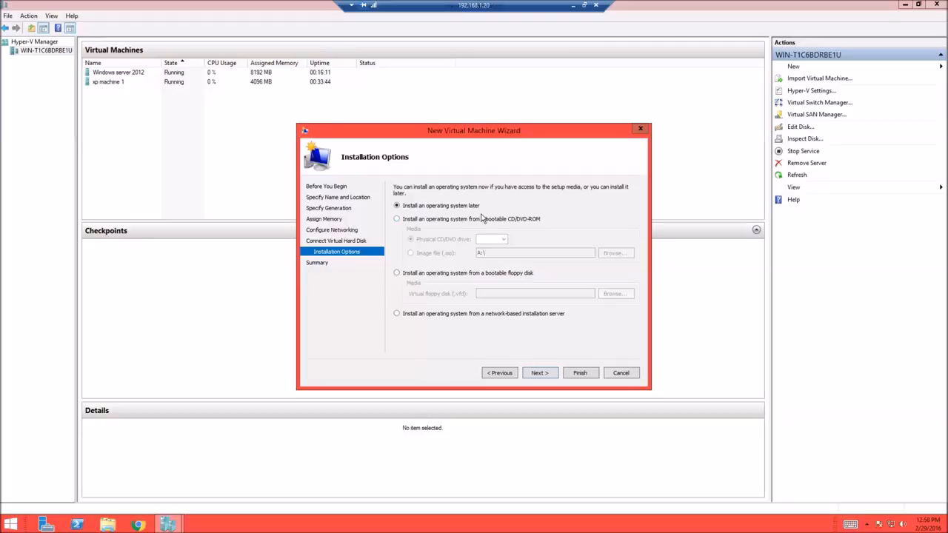
left_click(483, 219)
left_click(435, 254)
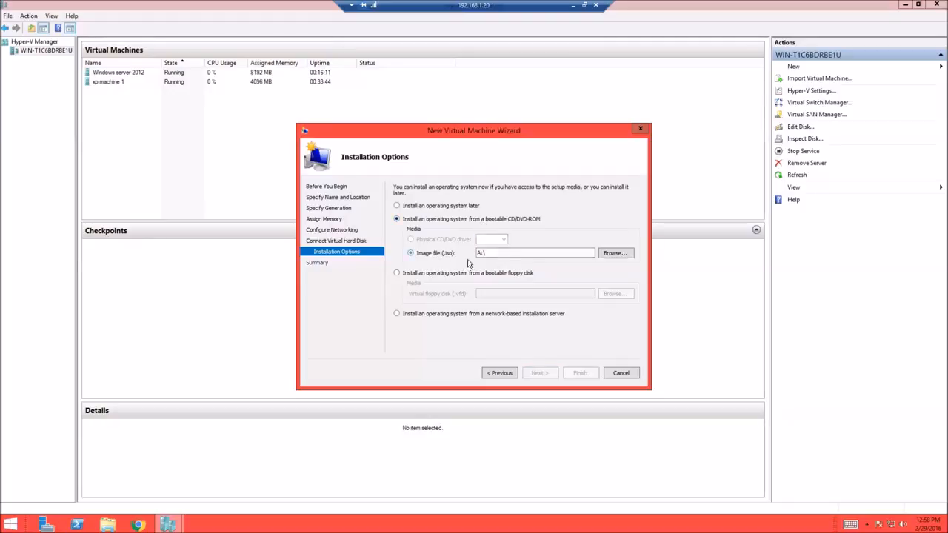
left_click(613, 254)
scroll(355, 252, "down", 1)
left_click_drag(376, 272, 379, 287)
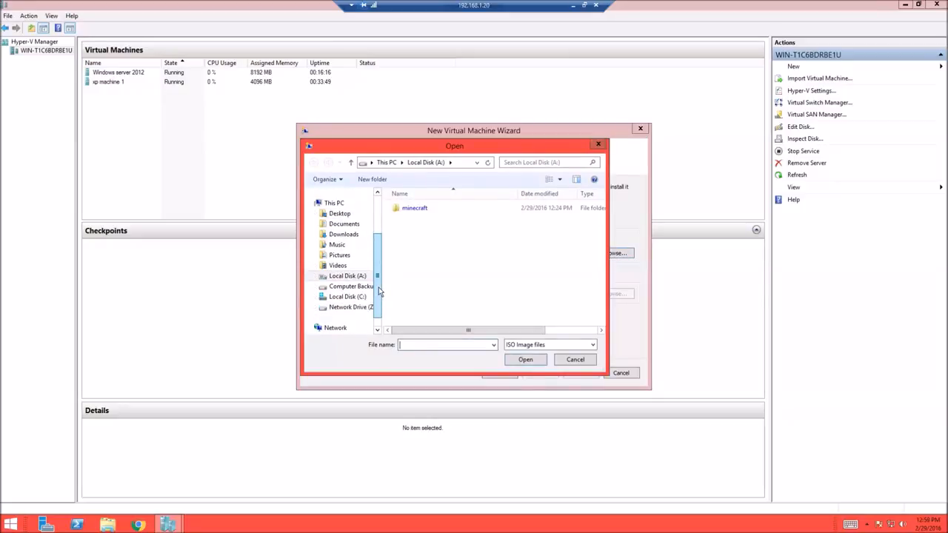
left_click(585, 362)
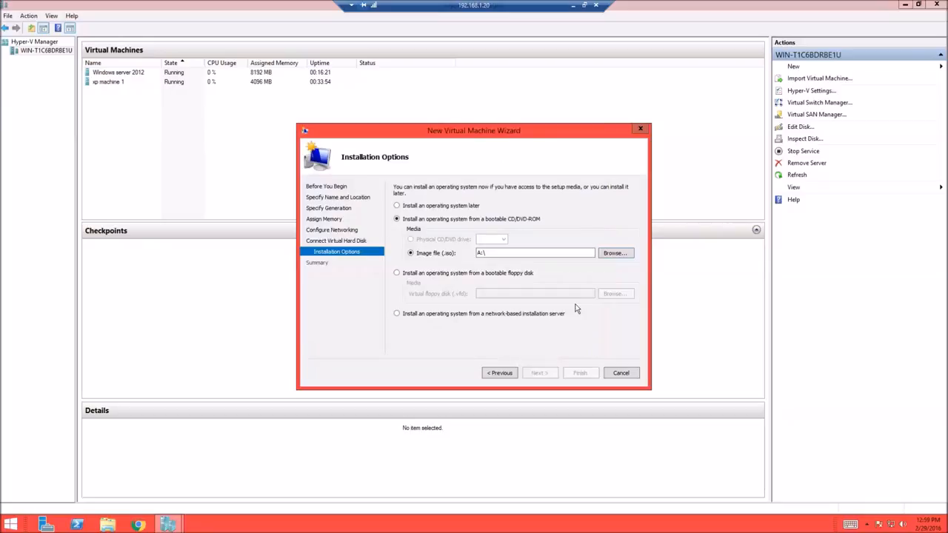
Step: Choose to install the operating system later and finish creating the virtual machine
left_click(425, 209)
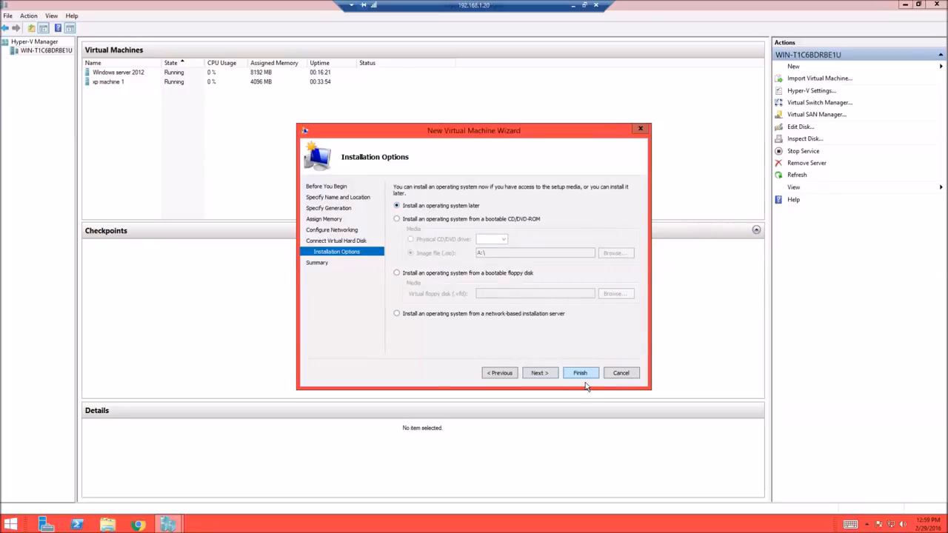
left_click(543, 376)
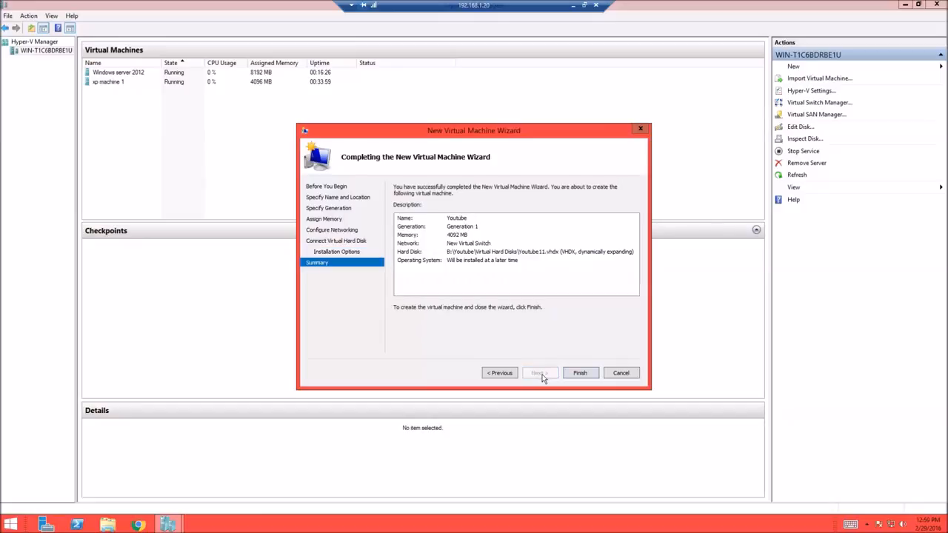
left_click(573, 373)
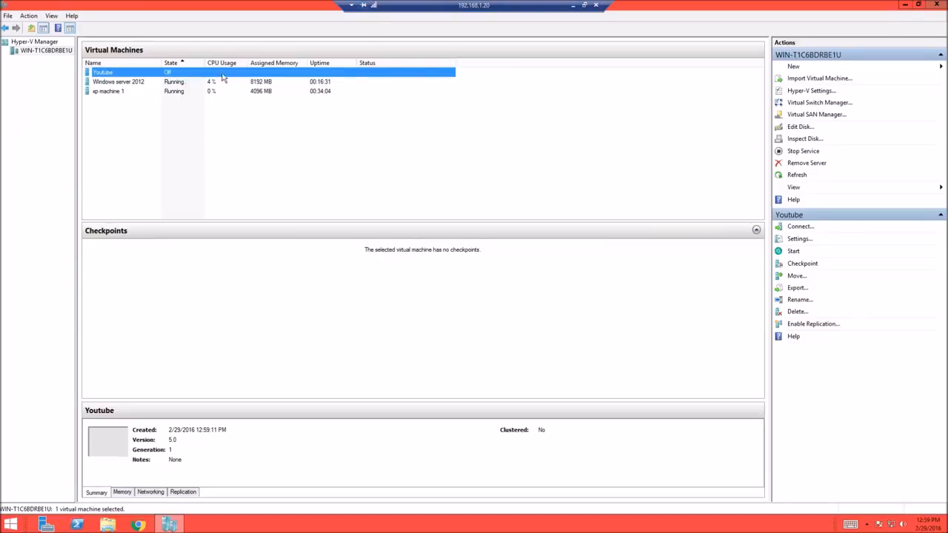
Step: Open the Youtube virtual machine's settings and examine the memory options, switching dynamic memory on and off again
right_click(294, 74)
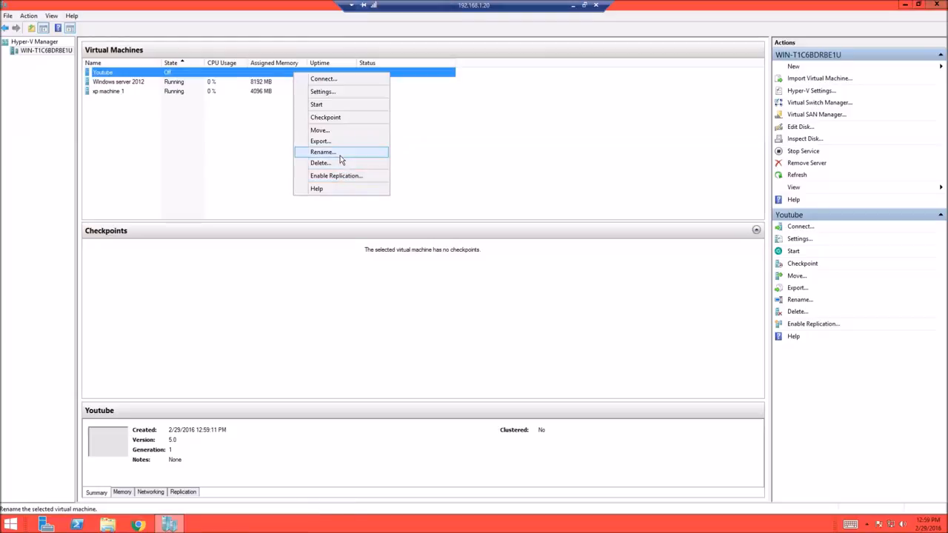
left_click(348, 93)
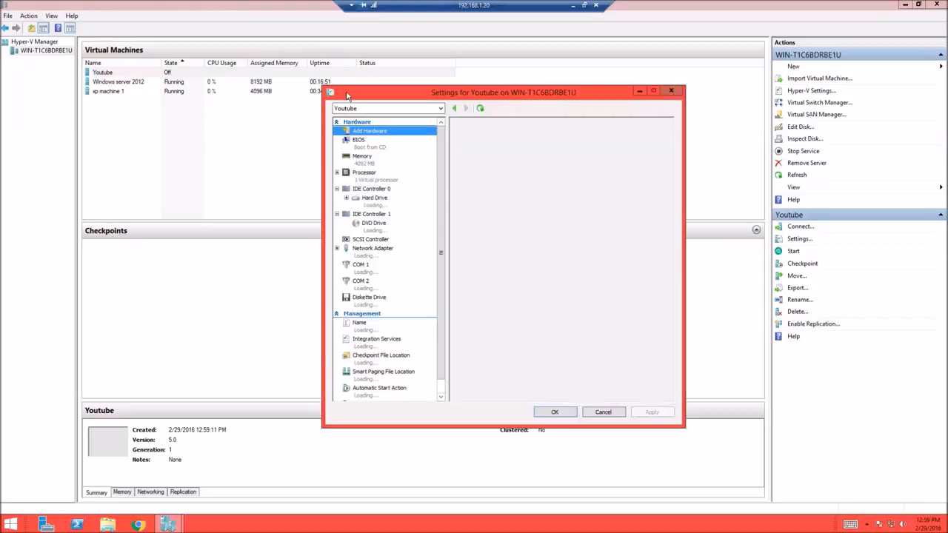
left_click(400, 157)
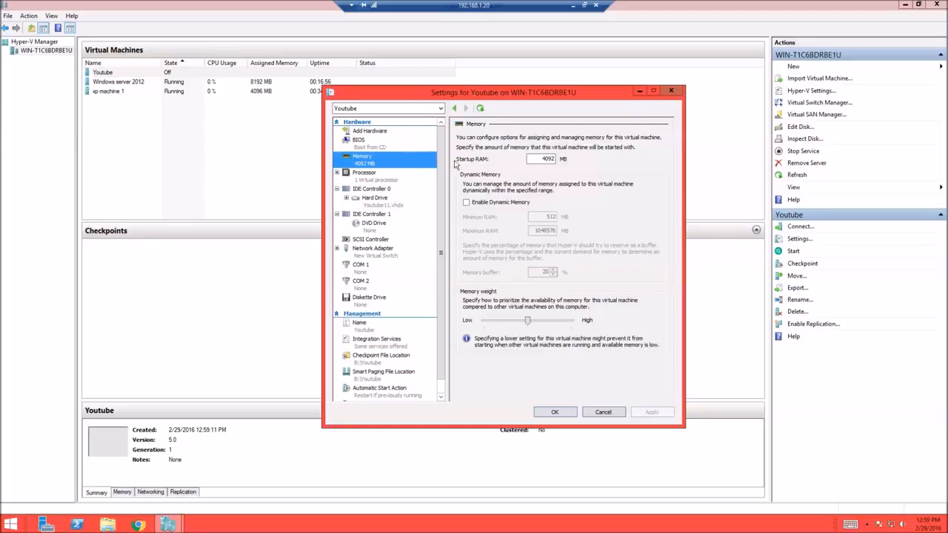
left_click(466, 202)
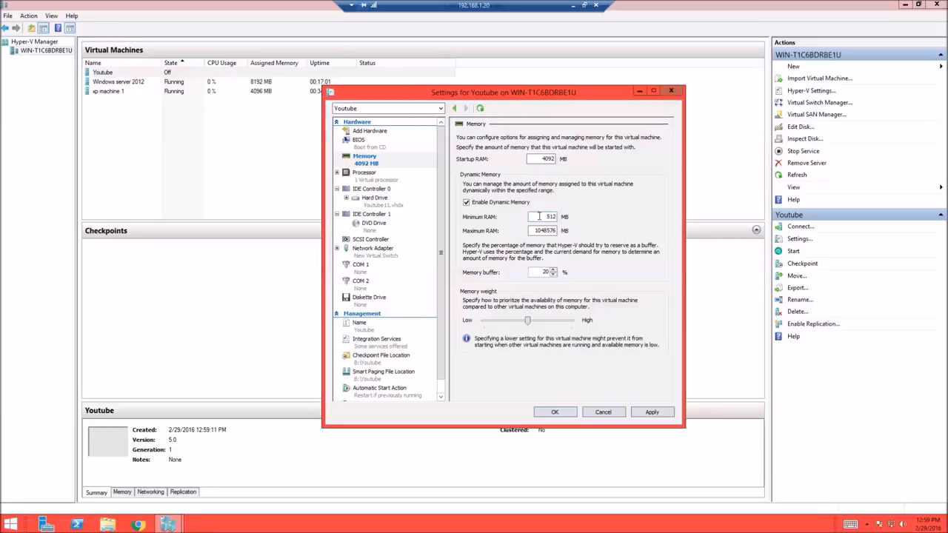
left_click(501, 203)
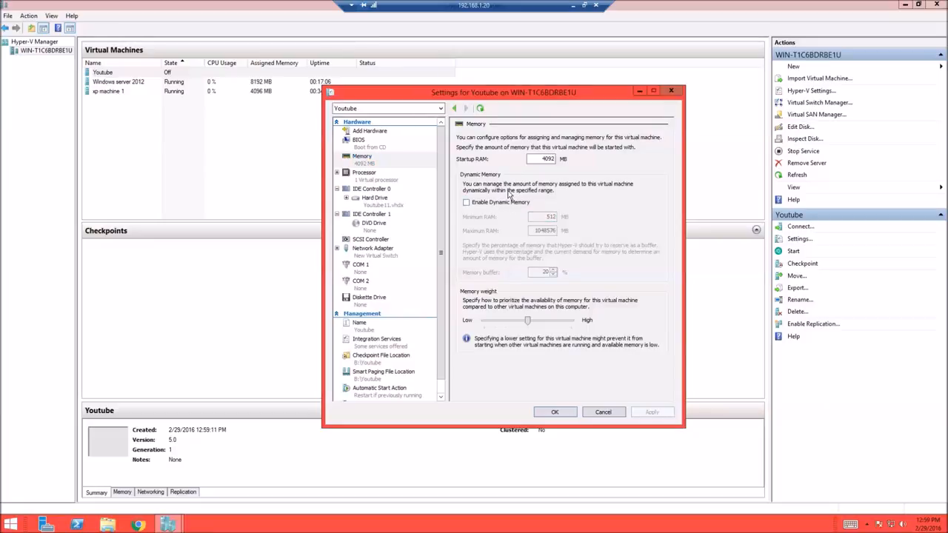
Step: Set the Youtube machine's number of virtual processors to 8
left_click(364, 173)
left_click(363, 160)
left_click(366, 174)
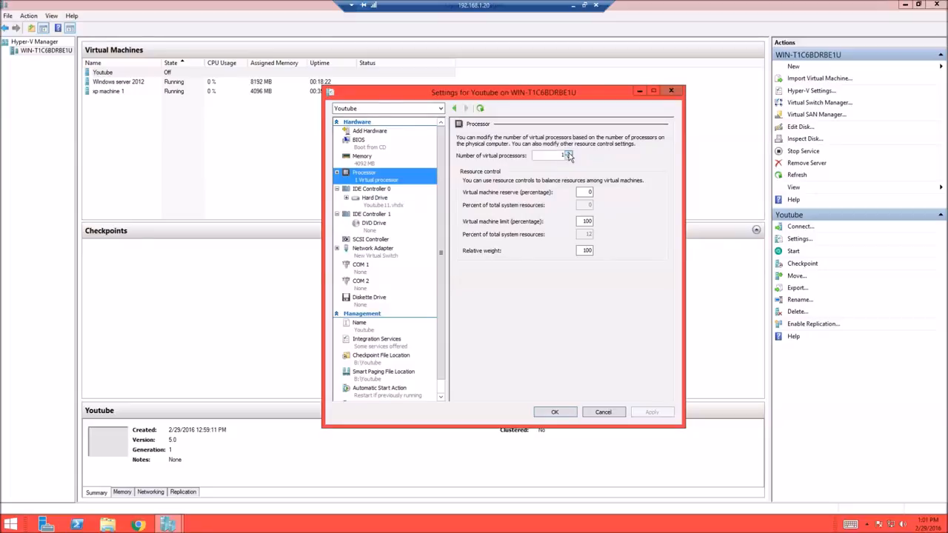
left_click(568, 153)
left_click(568, 153)
left_click(568, 153)
left_click(568, 154)
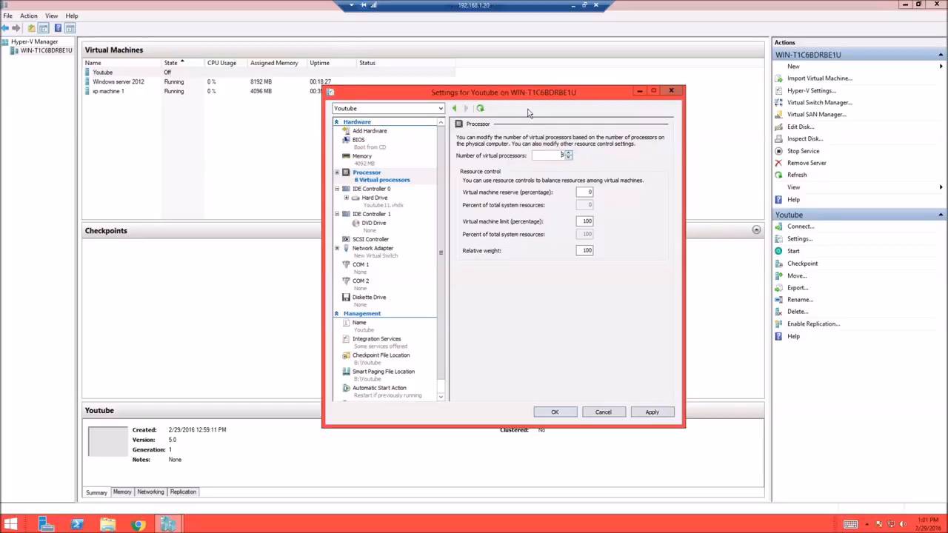
left_click_drag(495, 92, 457, 97)
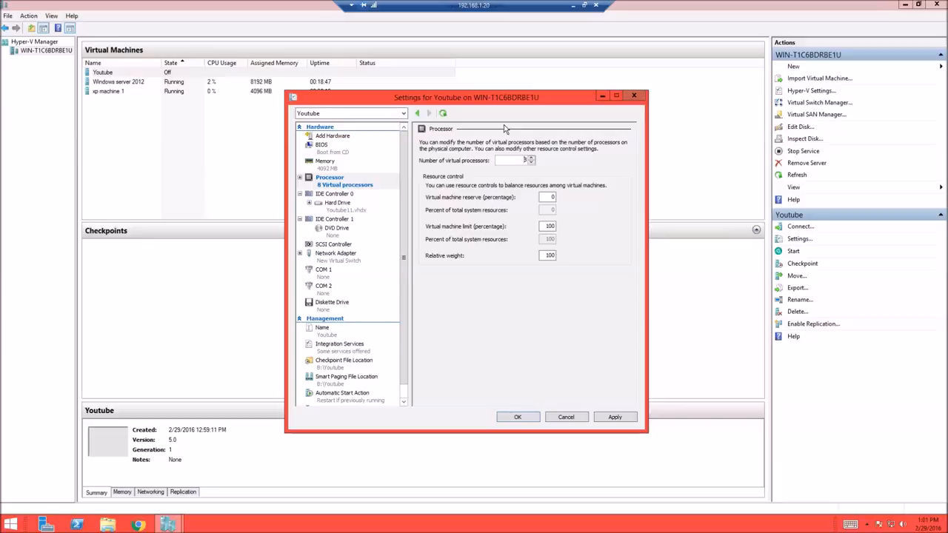
Step: Set the Youtube machine's number of virtual processors to 4 and apply the change
left_click(530, 163)
left_click(530, 163)
left_click(530, 163)
left_click(530, 162)
left_click(614, 417)
Step: Examine the options of IDE Controller 0 and the virtual hard disk attached to it
left_click(339, 195)
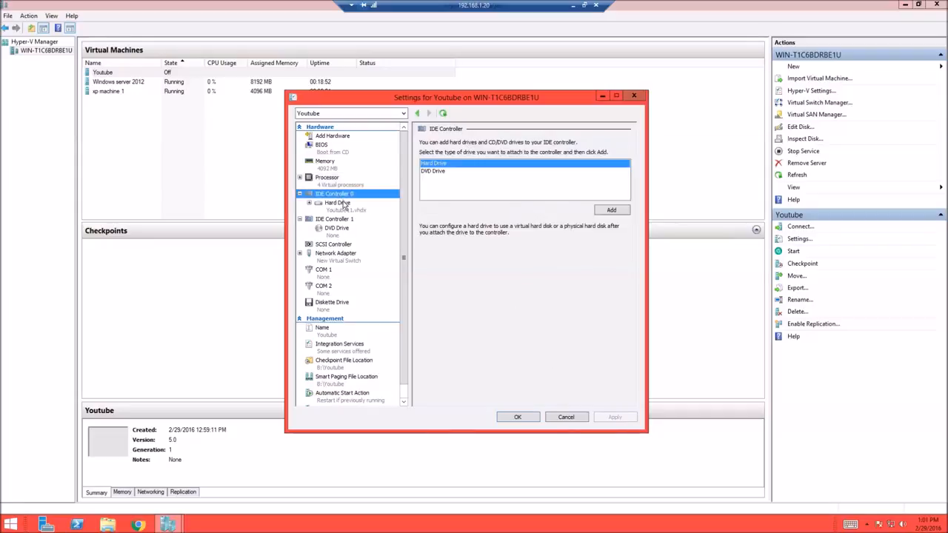
left_click(343, 204)
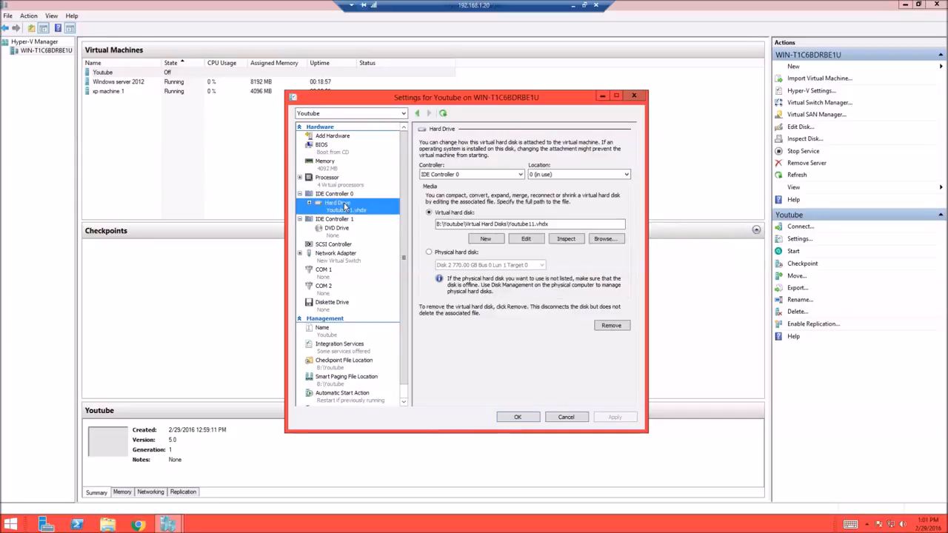
left_click(345, 195)
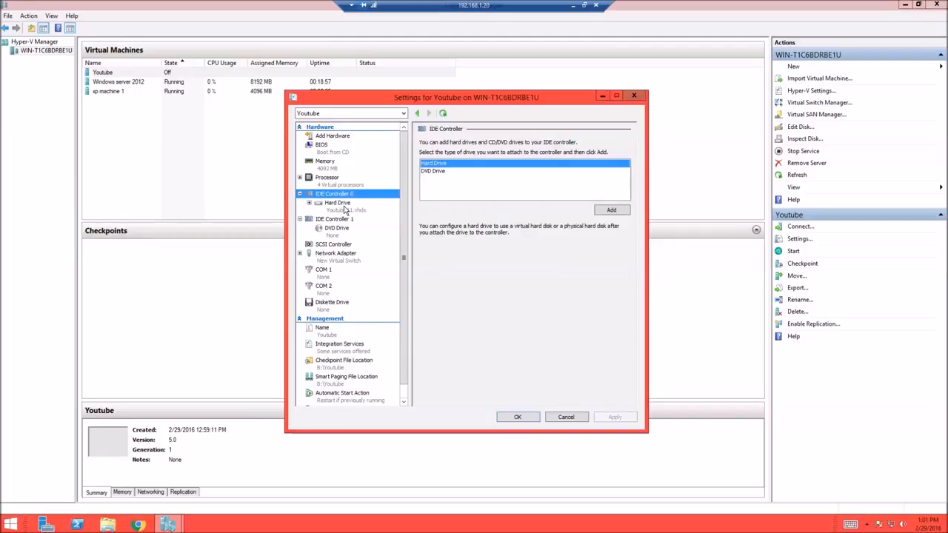
left_click(345, 208)
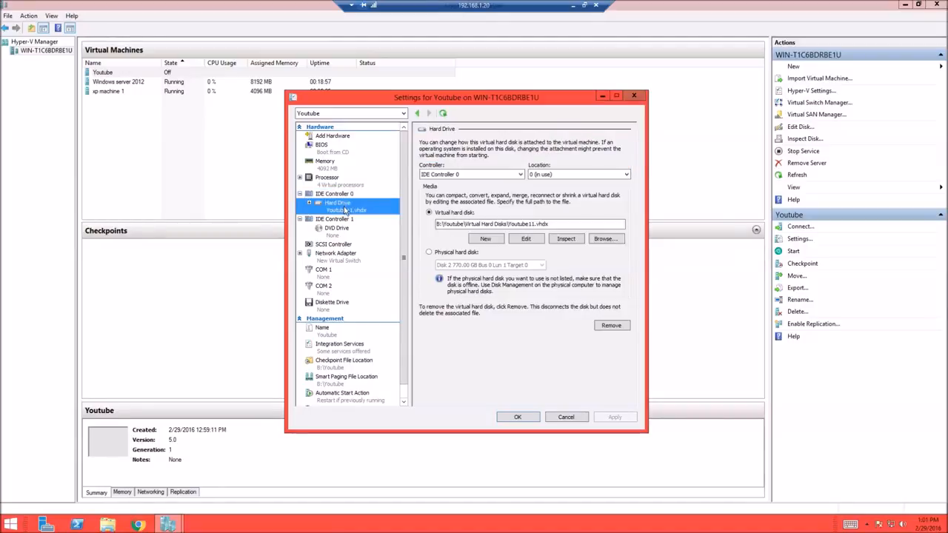
Step: Try to choose an ISO image file for the DVD drive, cancel browsing, and set the media back to None
left_click(336, 229)
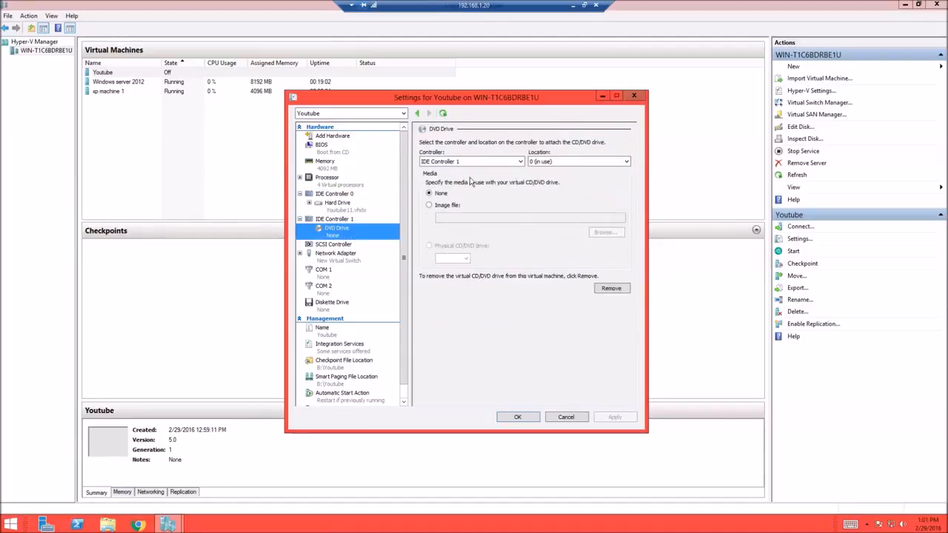
left_click(437, 206)
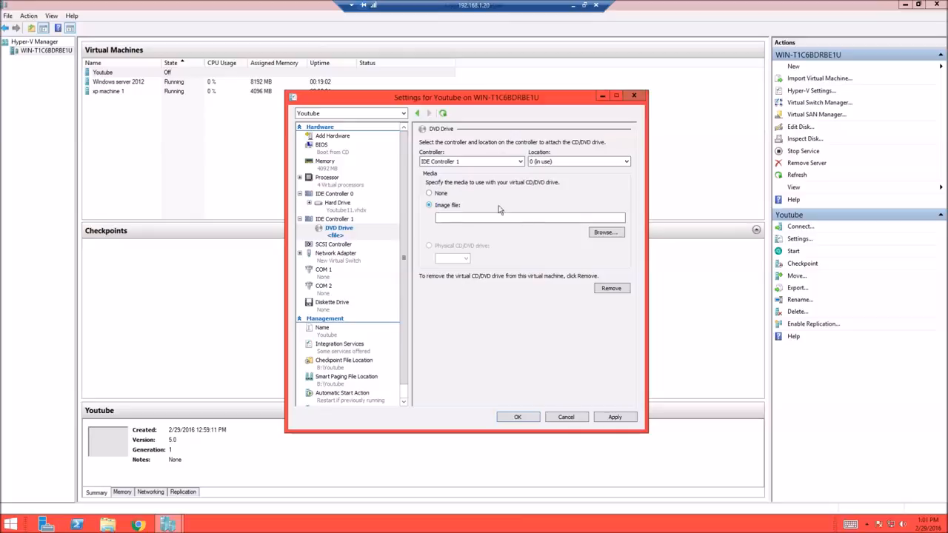
left_click(612, 233)
double_click(412, 178)
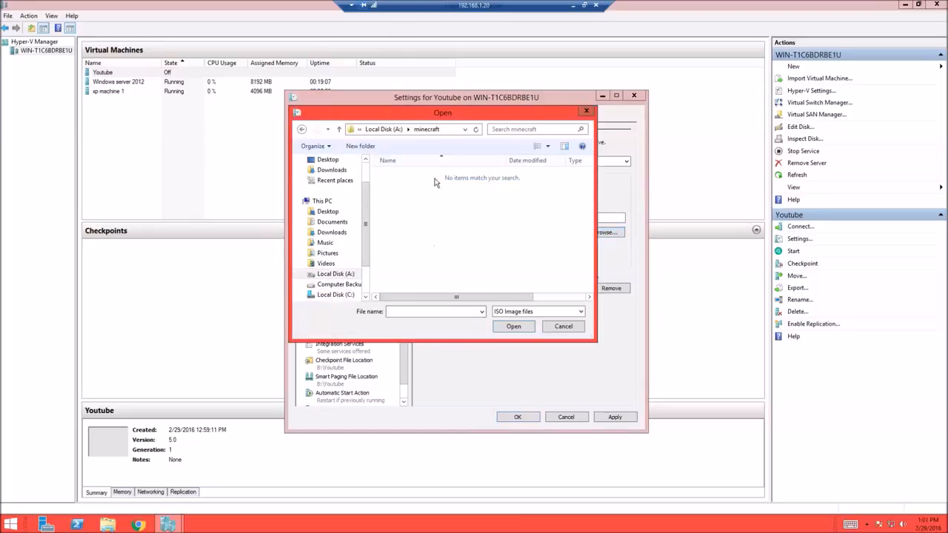
left_click(563, 326)
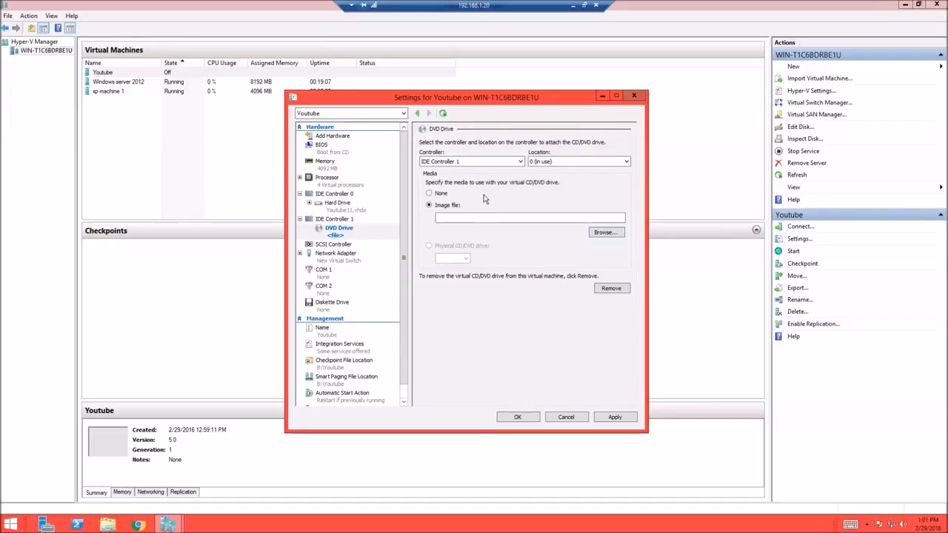
left_click(429, 193)
Step: Examine the virtual switch choices available for the machine's network adapter
left_click(333, 255)
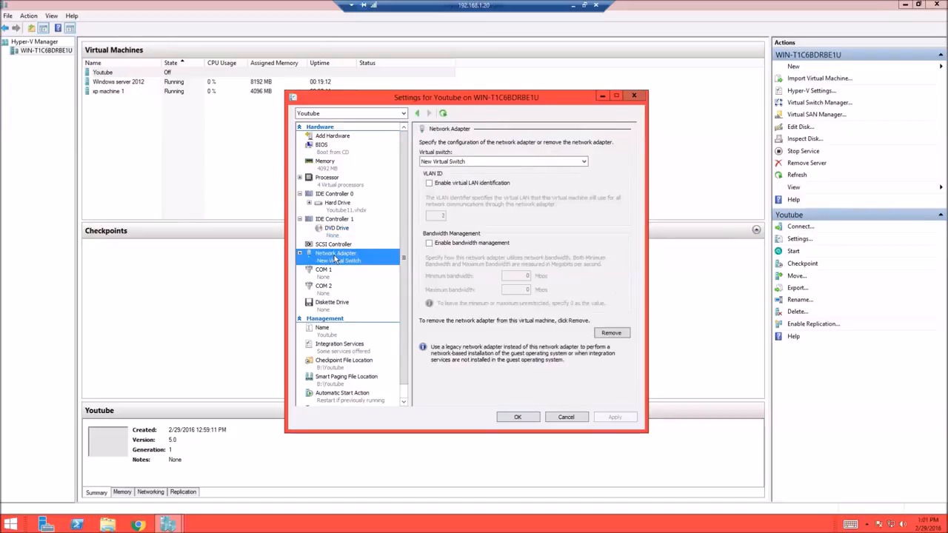
left_click(452, 162)
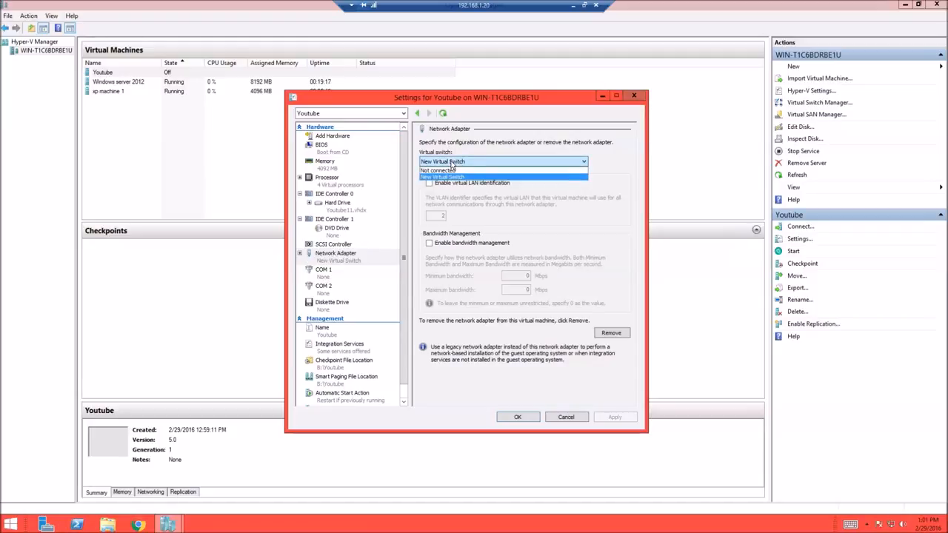
left_click(451, 163)
left_click(449, 163)
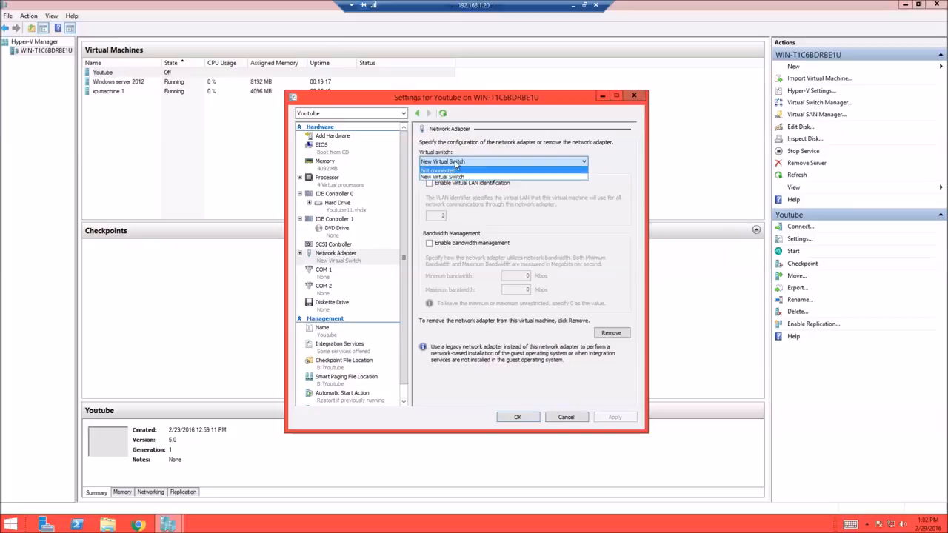
left_click(455, 163)
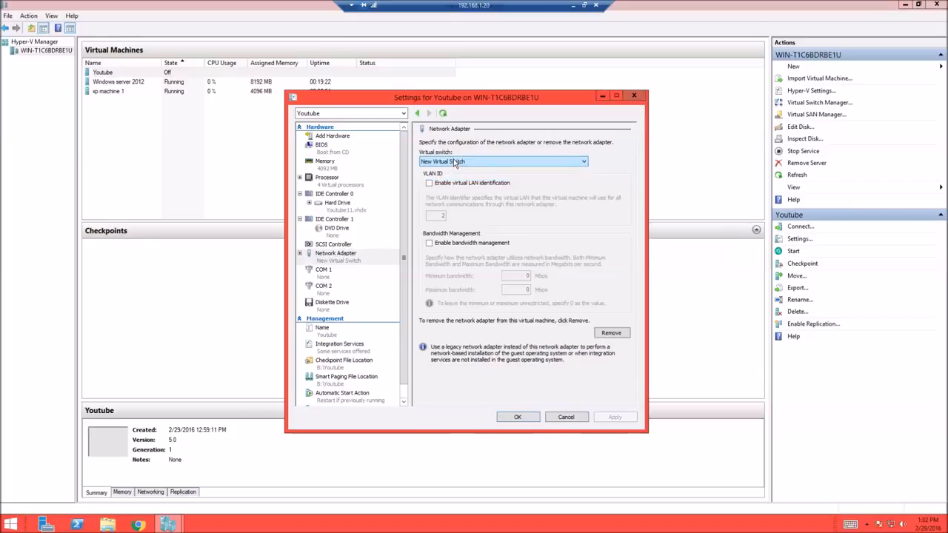
Step: Examine the COM 1, COM 2 and diskette drive settings, and close the machine's settings
left_click(335, 272)
left_click(330, 287)
left_click(332, 277)
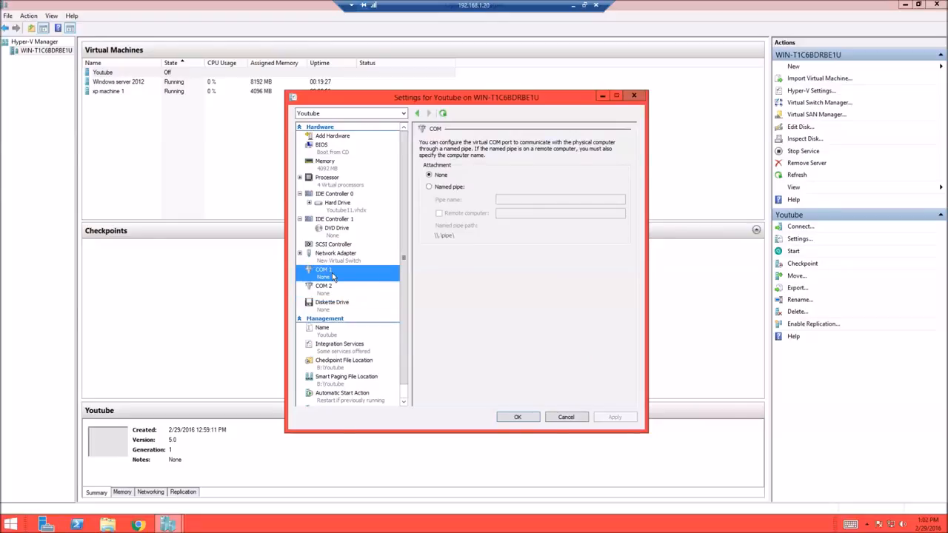
left_click(327, 291)
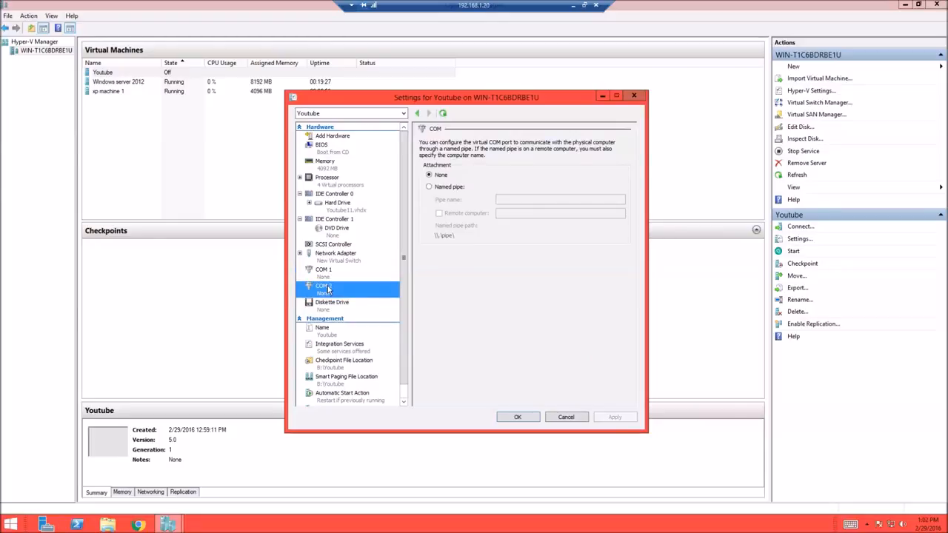
scroll(342, 301, "down", 1)
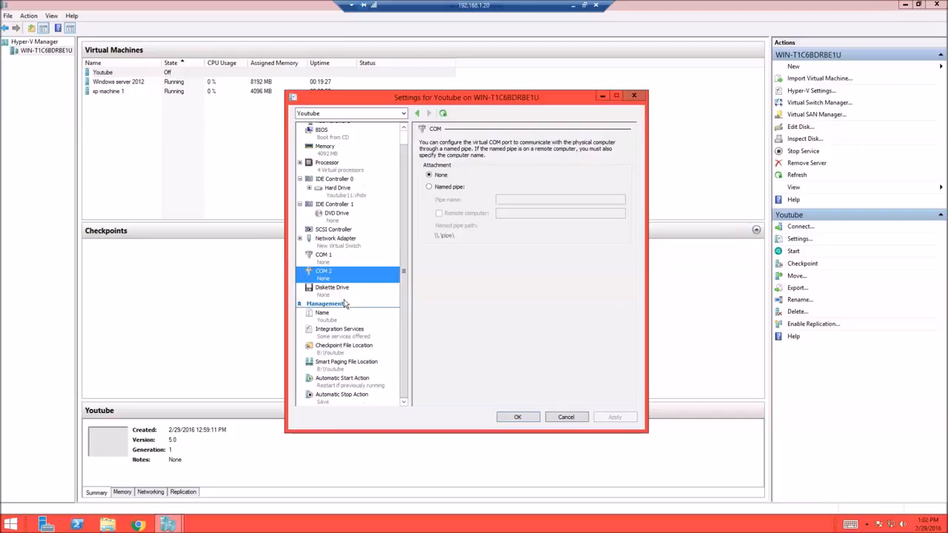
left_click(347, 295)
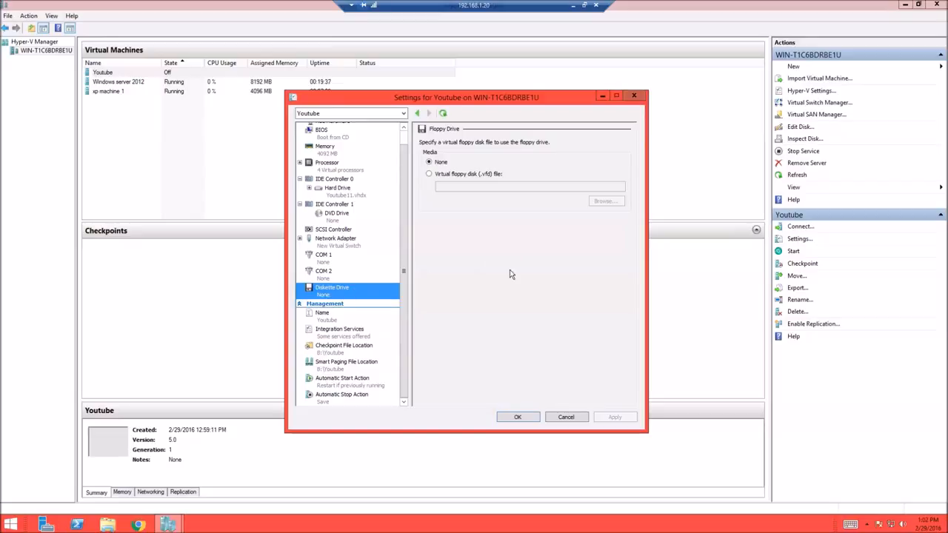
left_click(518, 417)
left_click(445, 163)
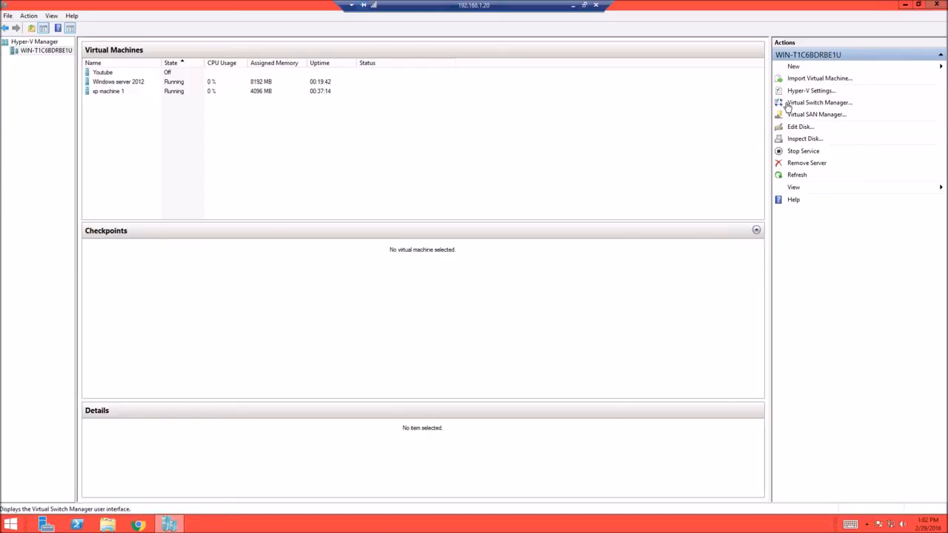
Step: Open the Virtual Switch Manager and read the descriptions of the external, internal and private switch types
left_click(820, 103)
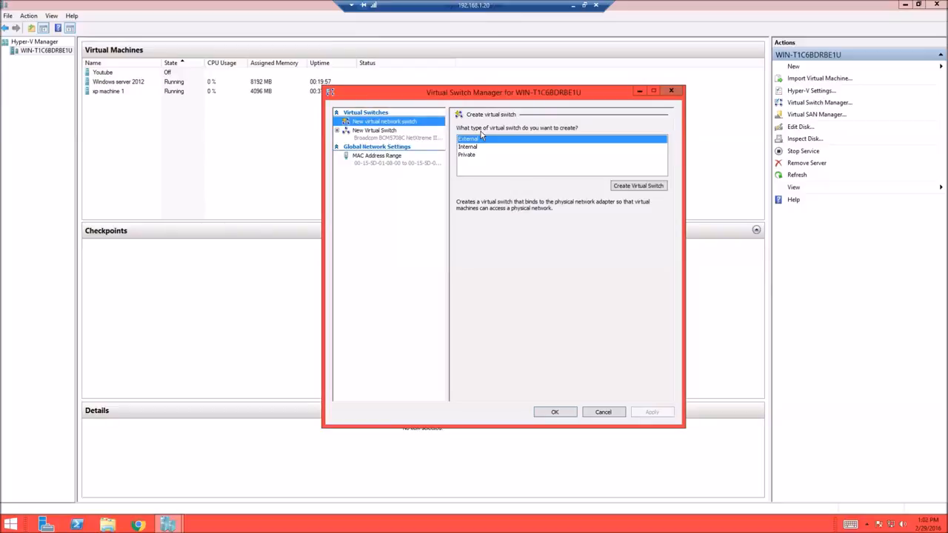
left_click(476, 148)
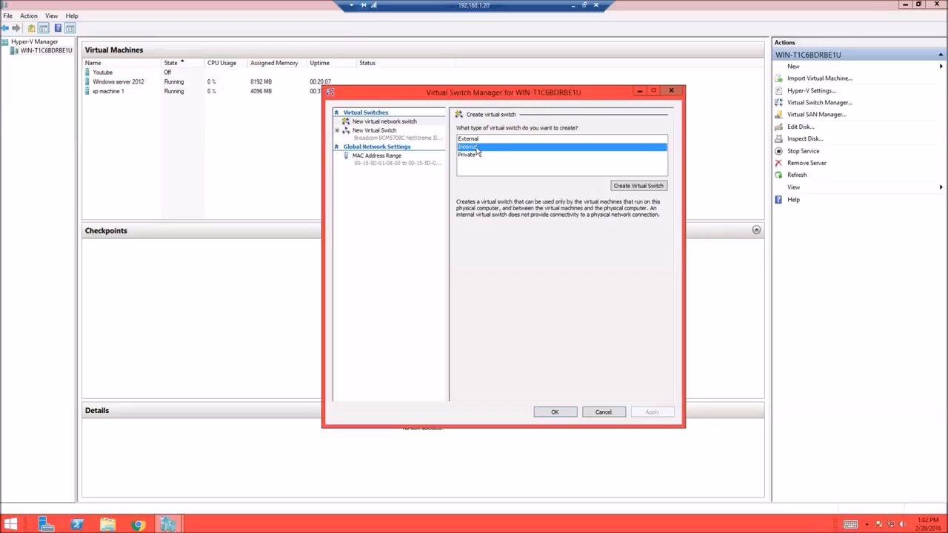
left_click(473, 155)
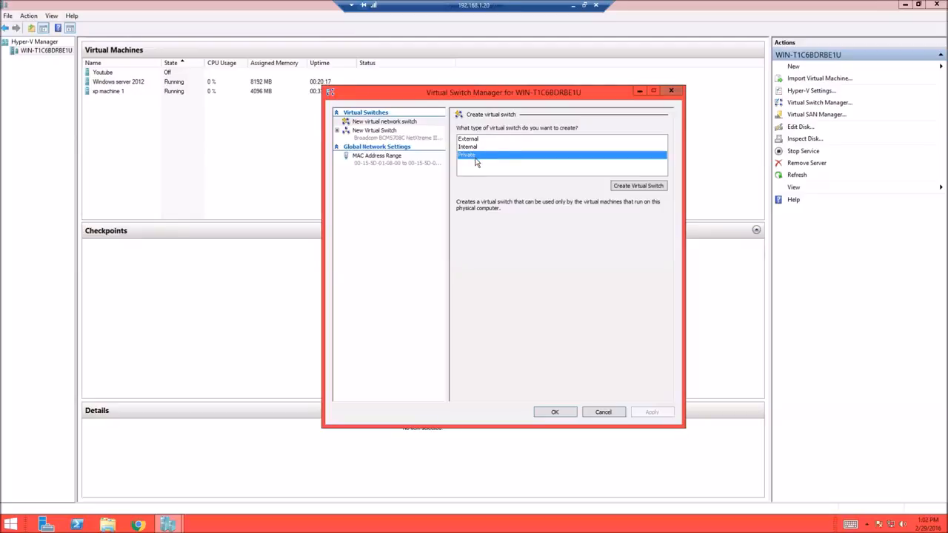
Step: Create an external virtual switch and name it Youtube 2
left_click(471, 140)
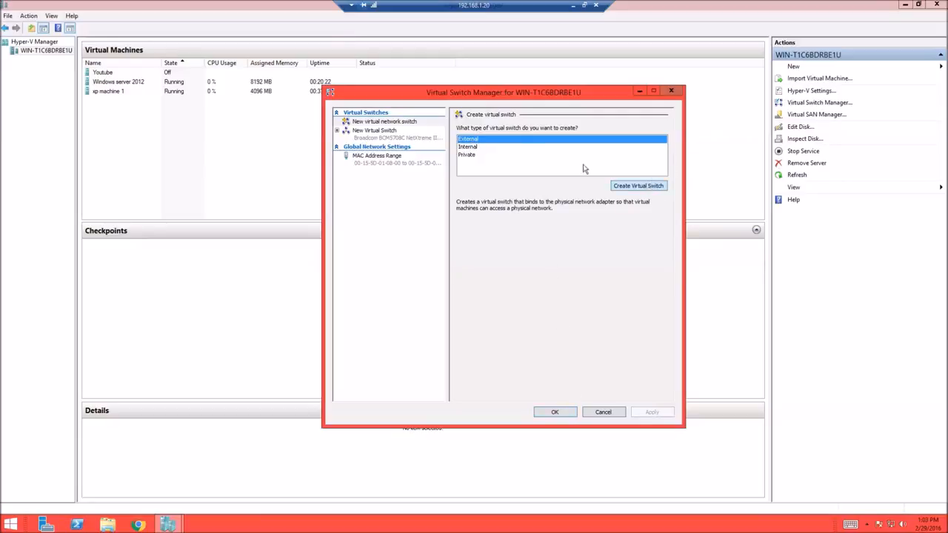
left_click(624, 187)
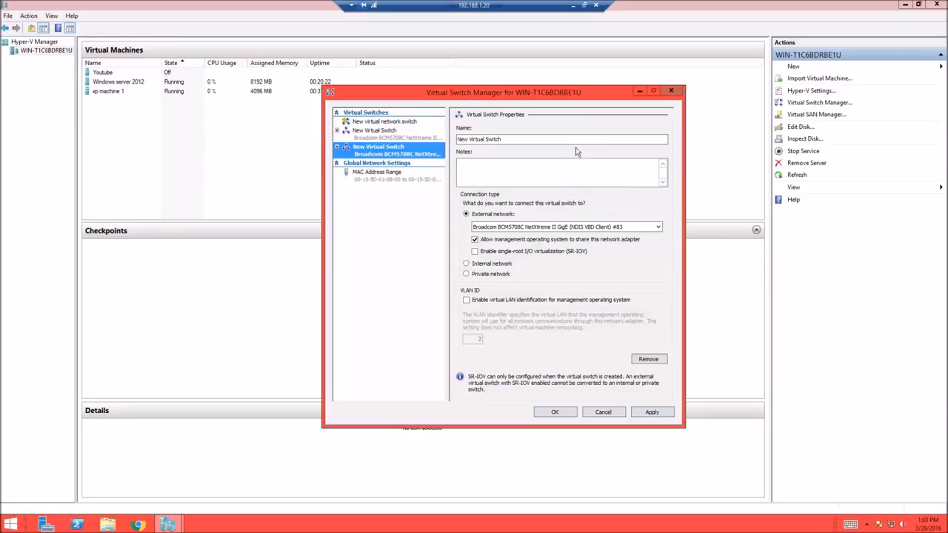
left_click_drag(571, 139, 385, 141)
key("BackSpace")
type("Y")
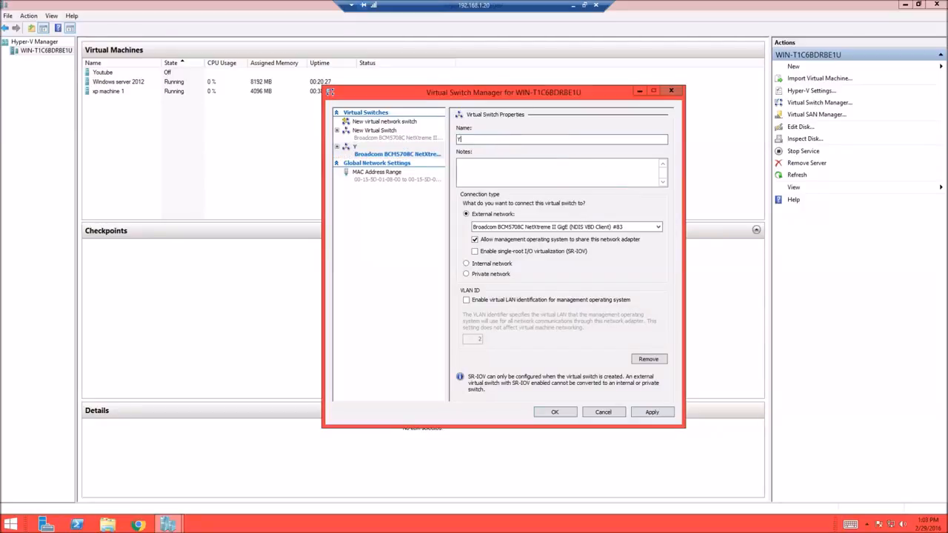
type("outube 2")
left_click(500, 162)
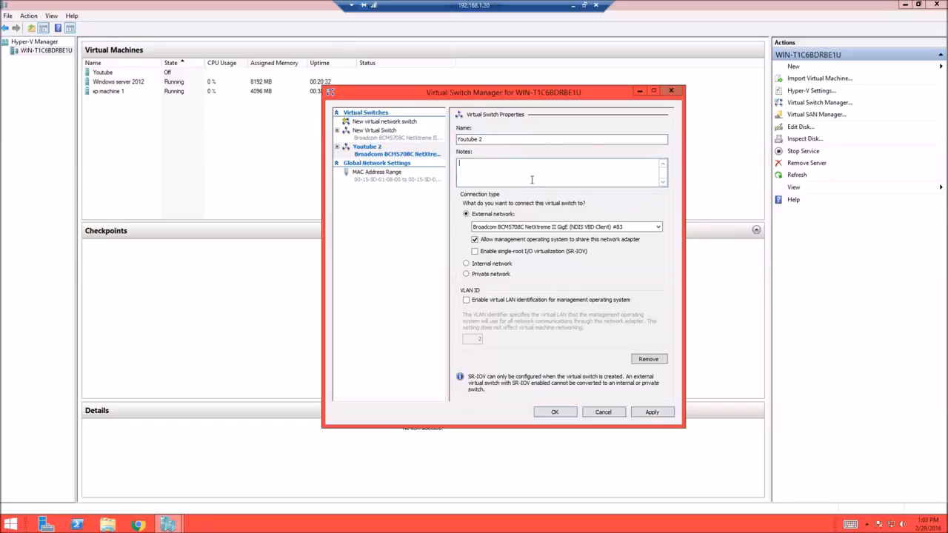
Step: Try the Realtek, Broadcom and VMware VMnet8 adapters as the Youtube 2 switch's external network, and cancel the virtual switch changes
left_click(530, 226)
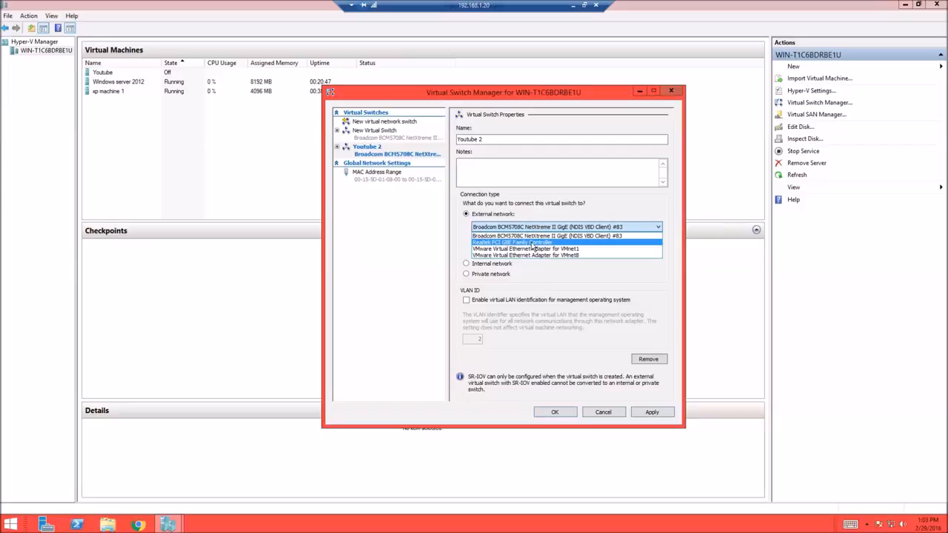
left_click(532, 243)
left_click(496, 227)
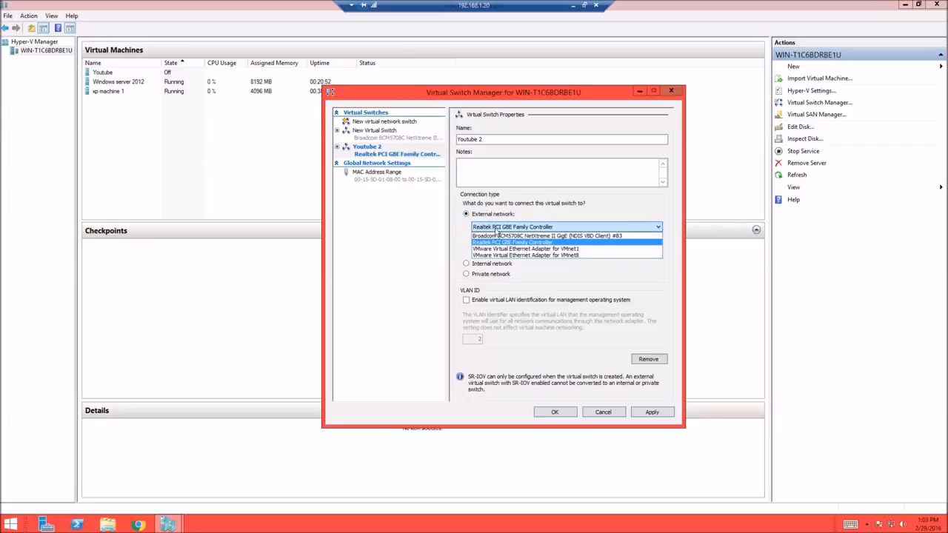
left_click(509, 236)
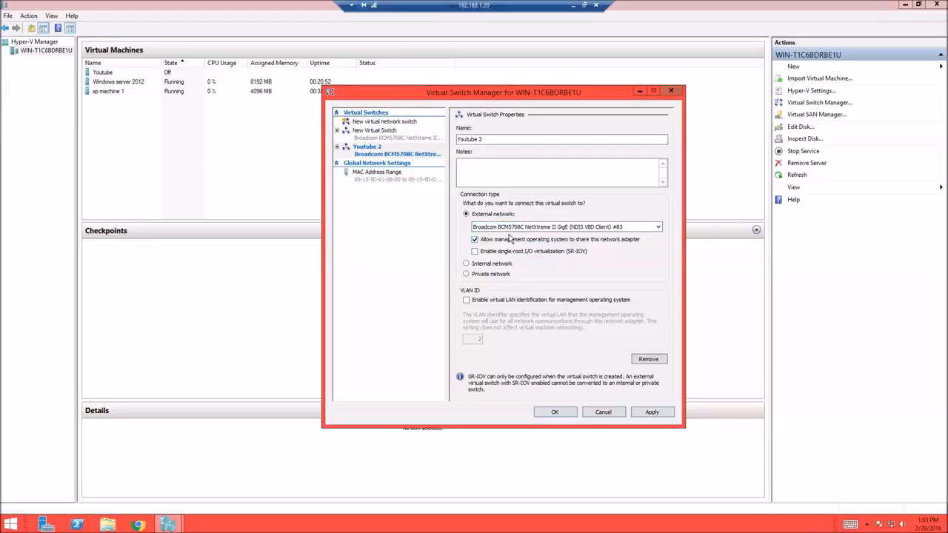
left_click(508, 226)
left_click(511, 254)
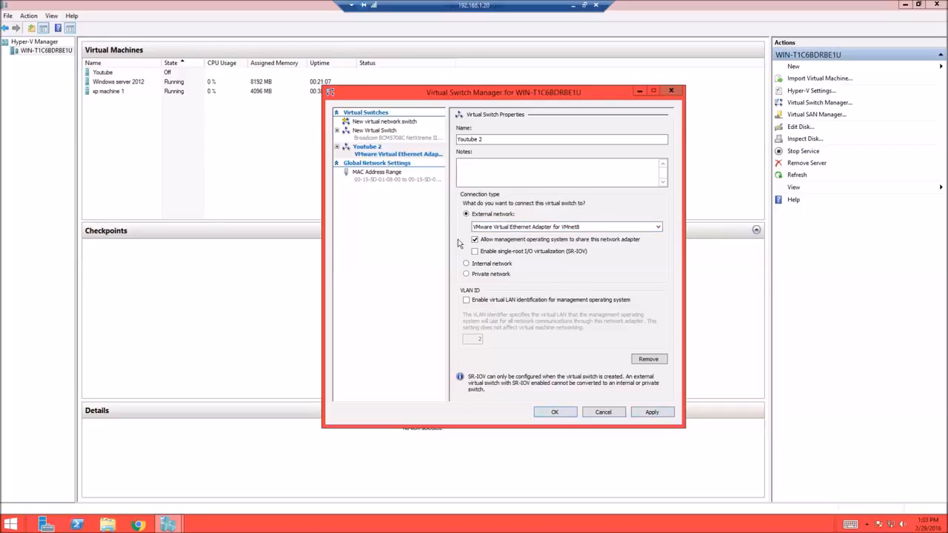
left_click(378, 136)
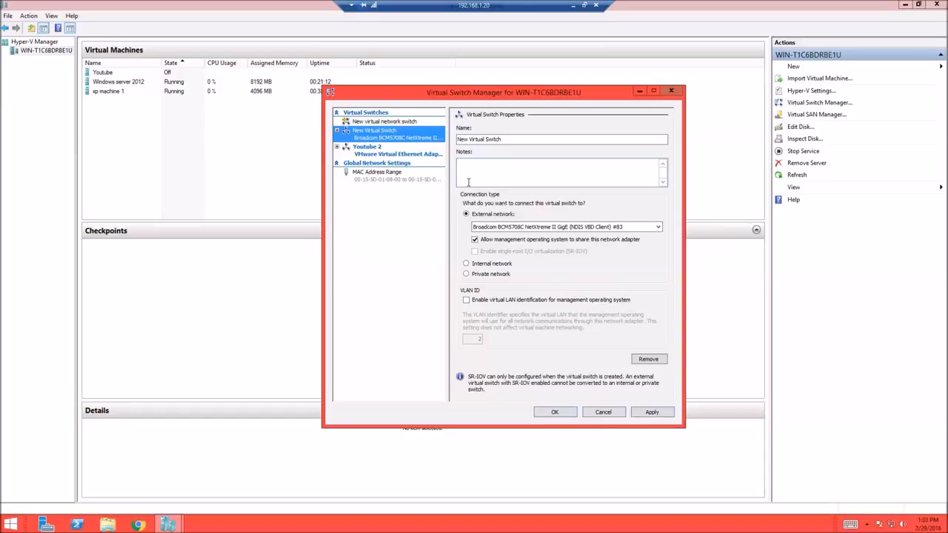
left_click(609, 415)
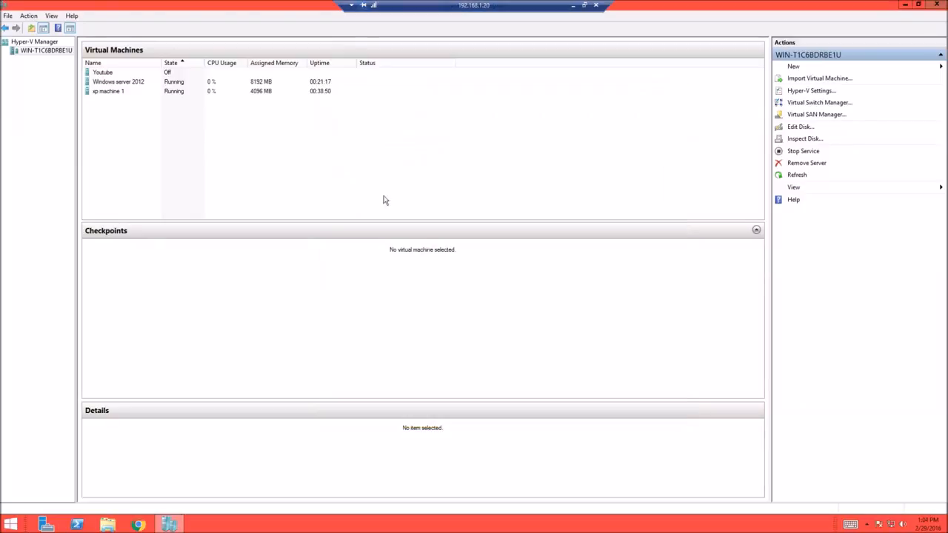
Step: Reopen the Youtube machine's settings, examine the network adapter's virtual switch choices with New Virtual Switch selected, and cancel
right_click(175, 75)
left_click(198, 102)
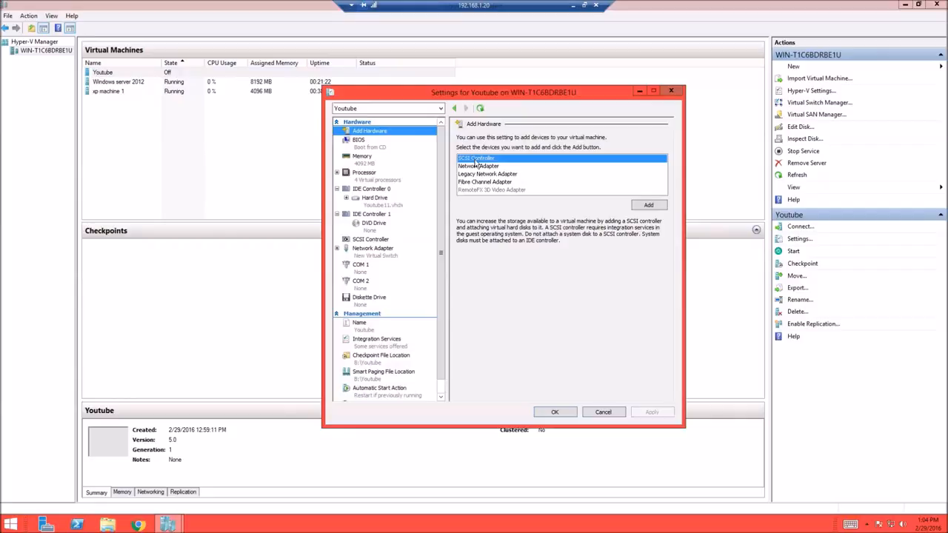
left_click(380, 256)
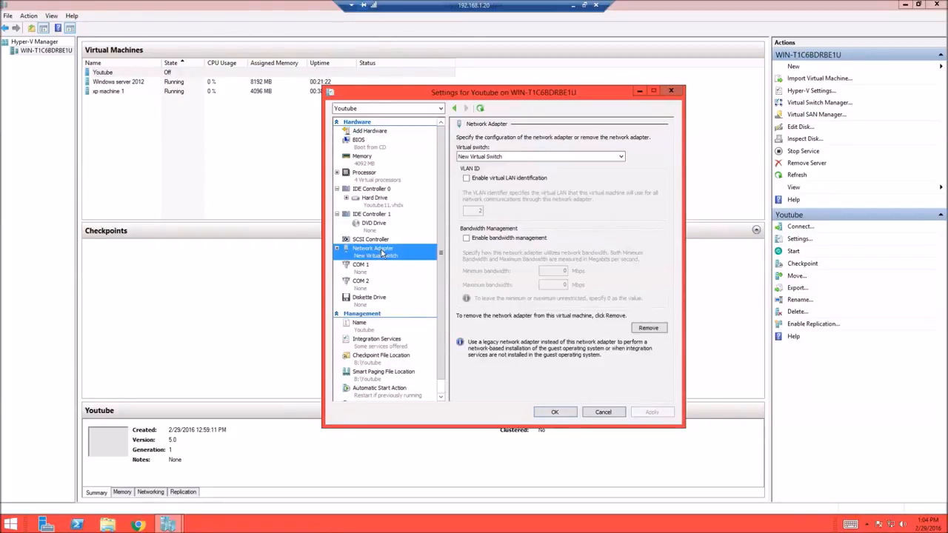
left_click(496, 160)
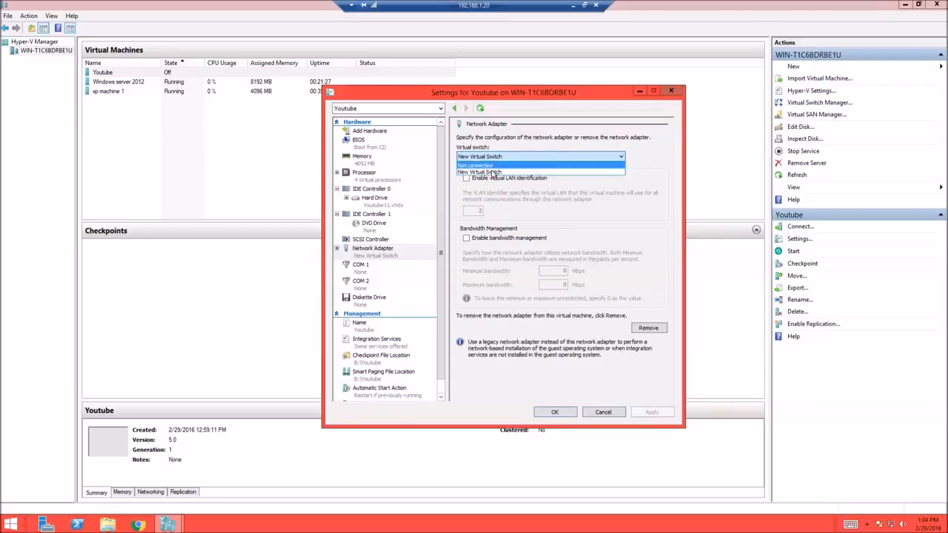
left_click(493, 171)
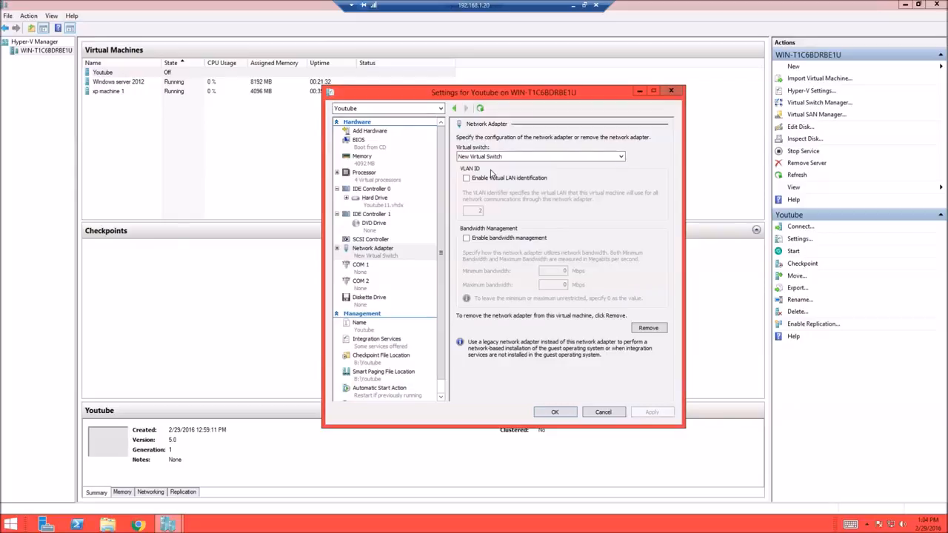
left_click(493, 156)
left_click(492, 171)
left_click(602, 412)
Step: Restore the Hyper-V Manager window from its maximized size and close it
left_click(187, 97)
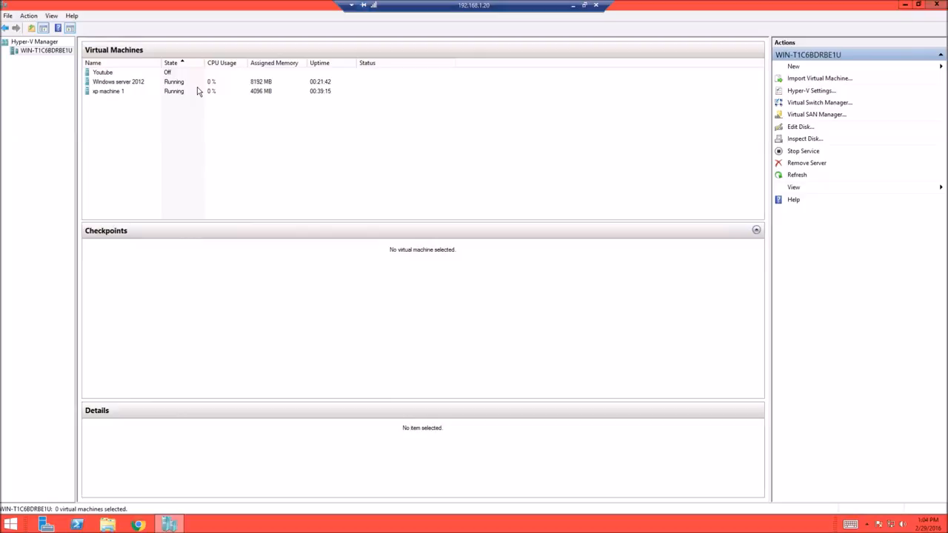
left_click_drag(240, 7, 242, 74)
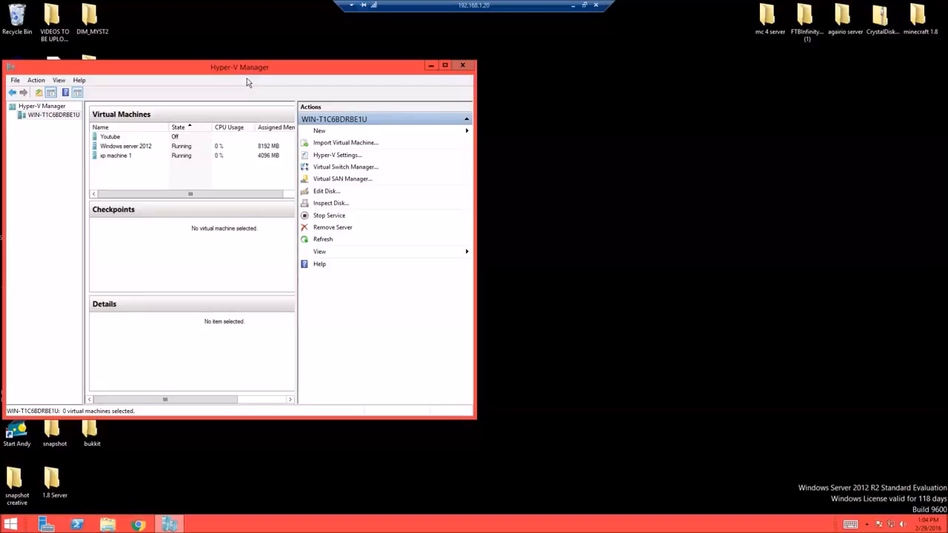
left_click(462, 65)
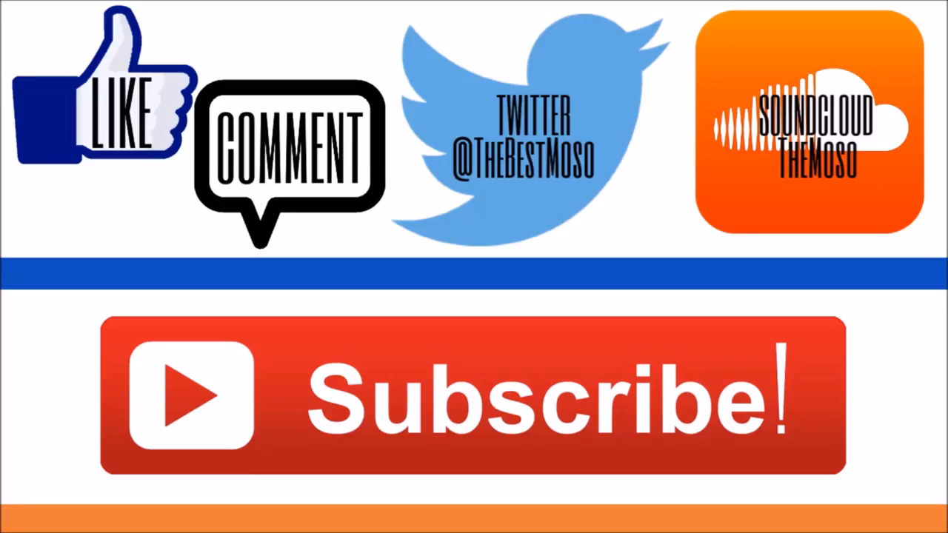